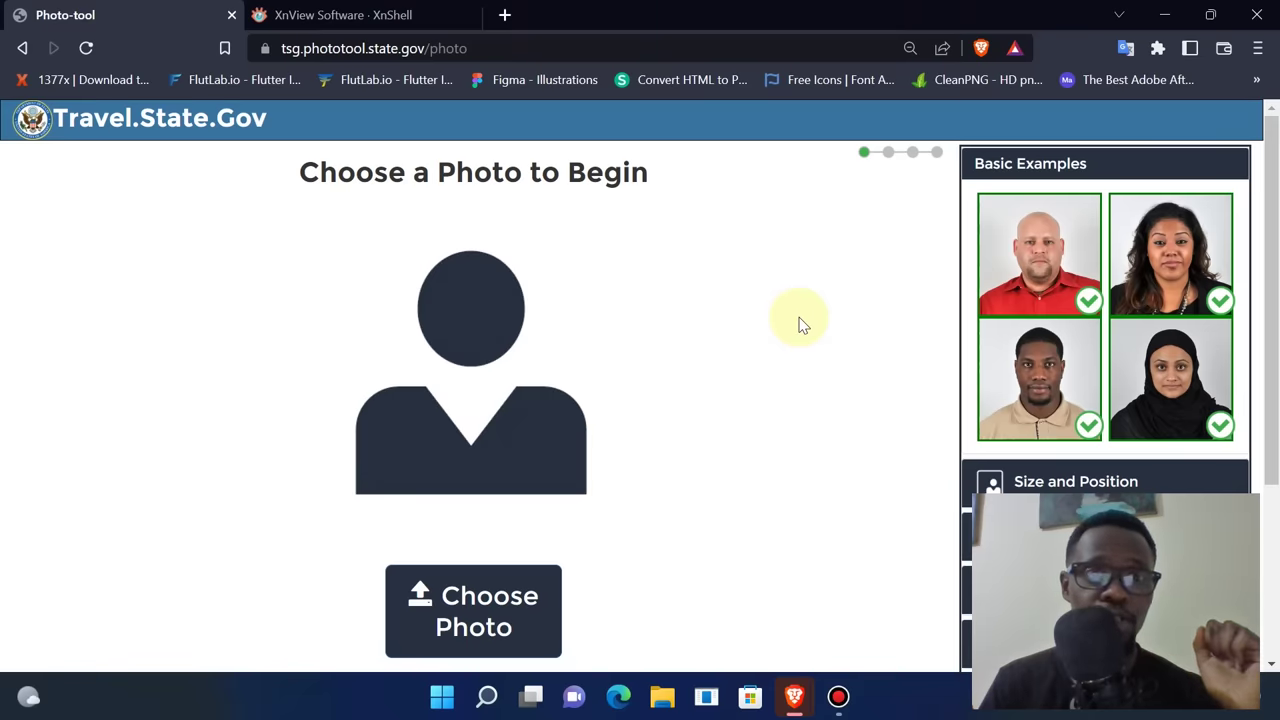
# Upload the passport photo JPG from the Passport Photo folder to the State Dept Photo Tool
pyautogui.click(474, 49)
pyautogui.moveTo(470, 49); pyautogui.dragTo(262, 49)
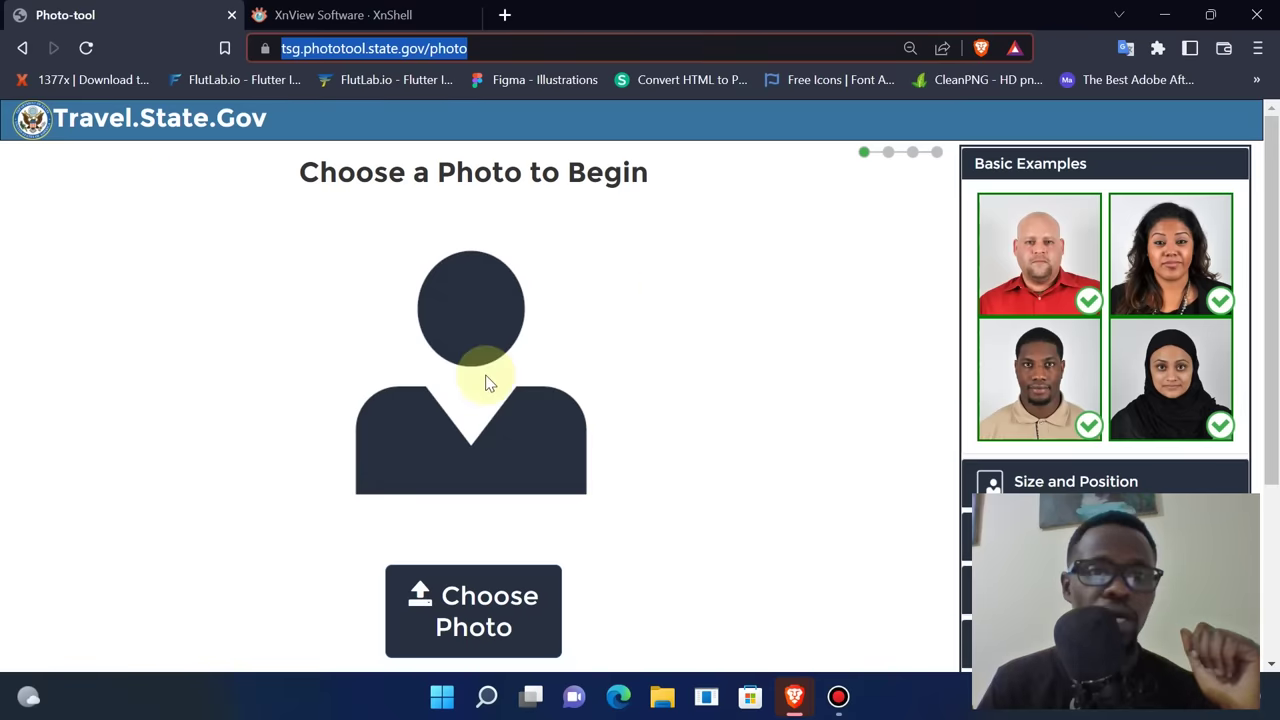
pyautogui.click(478, 597)
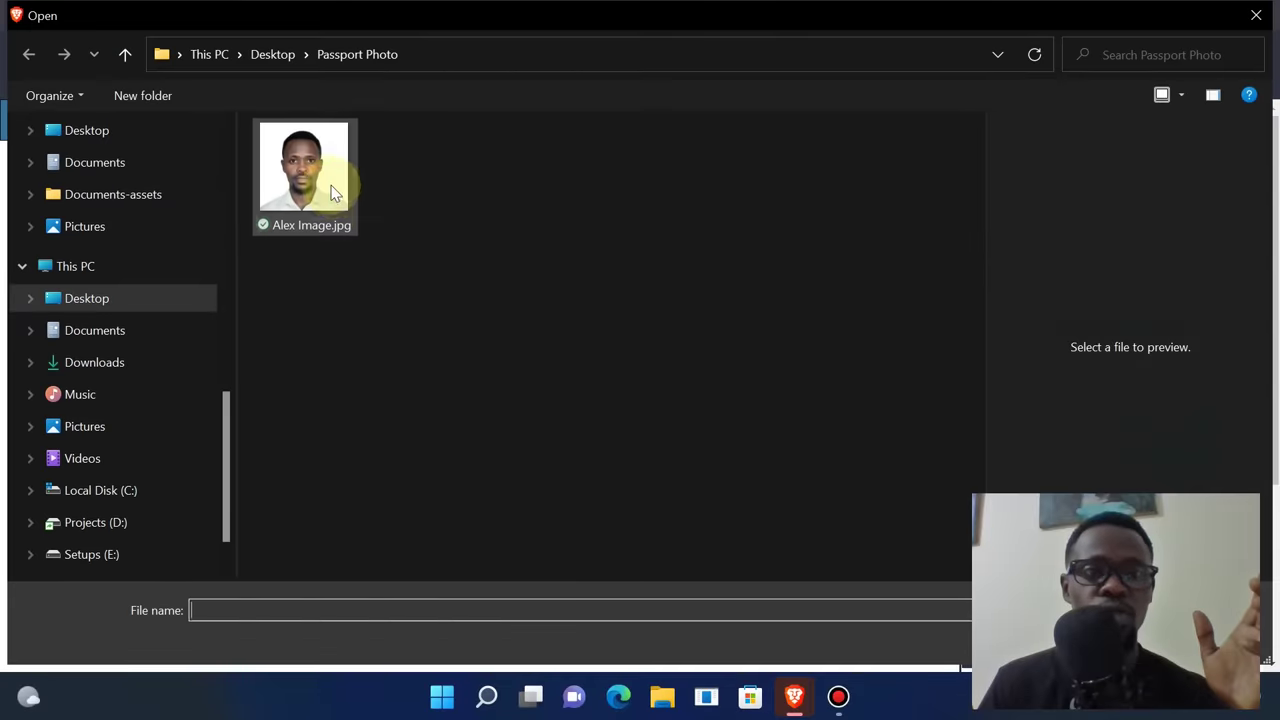
pyautogui.click(333, 193)
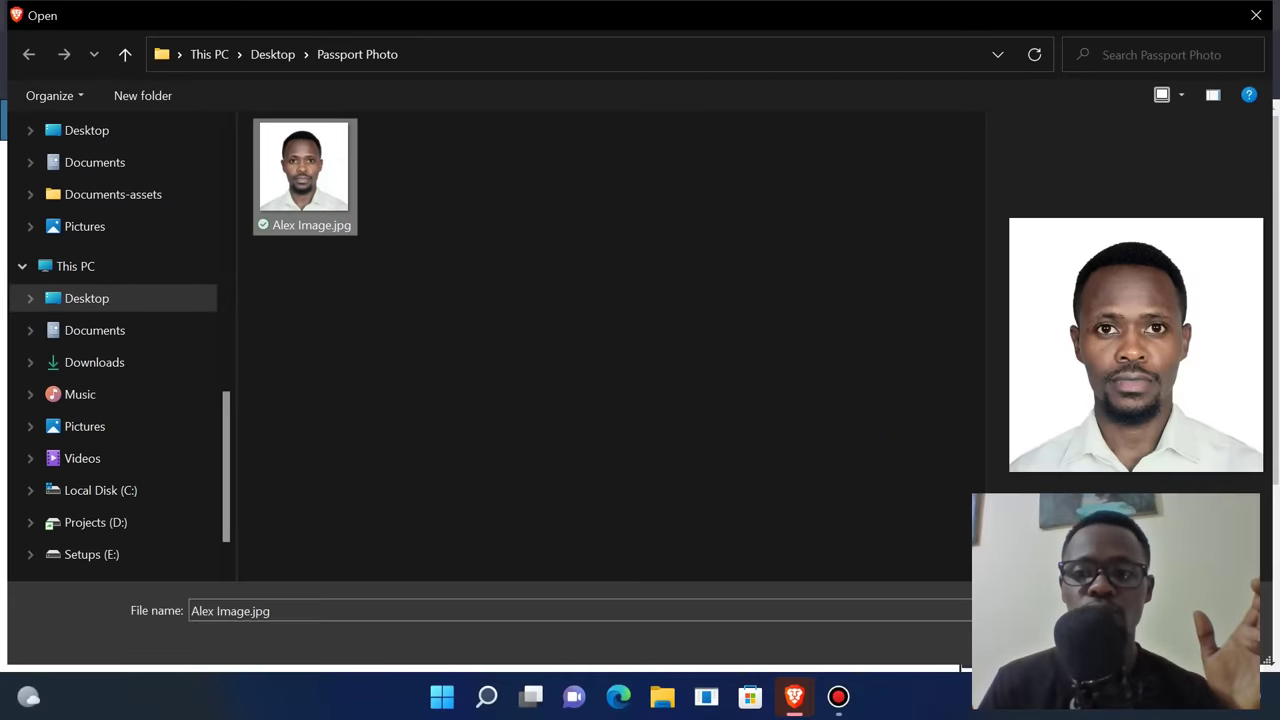
pyautogui.press('Return')
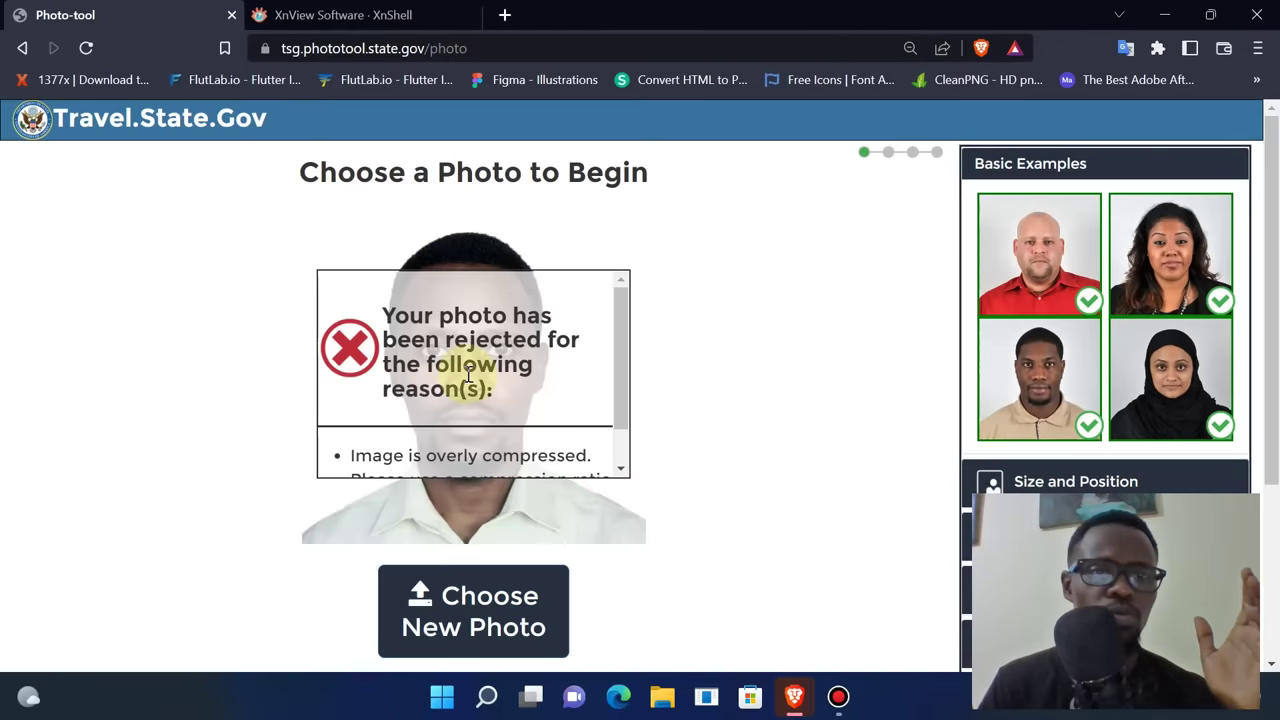
# Scroll down and highlight the 'overly compressed' rejection reason requiring a ratio under 20:1
pyautogui.scroll(-1, 452, 350)
pyautogui.scroll(-2, 452, 350)
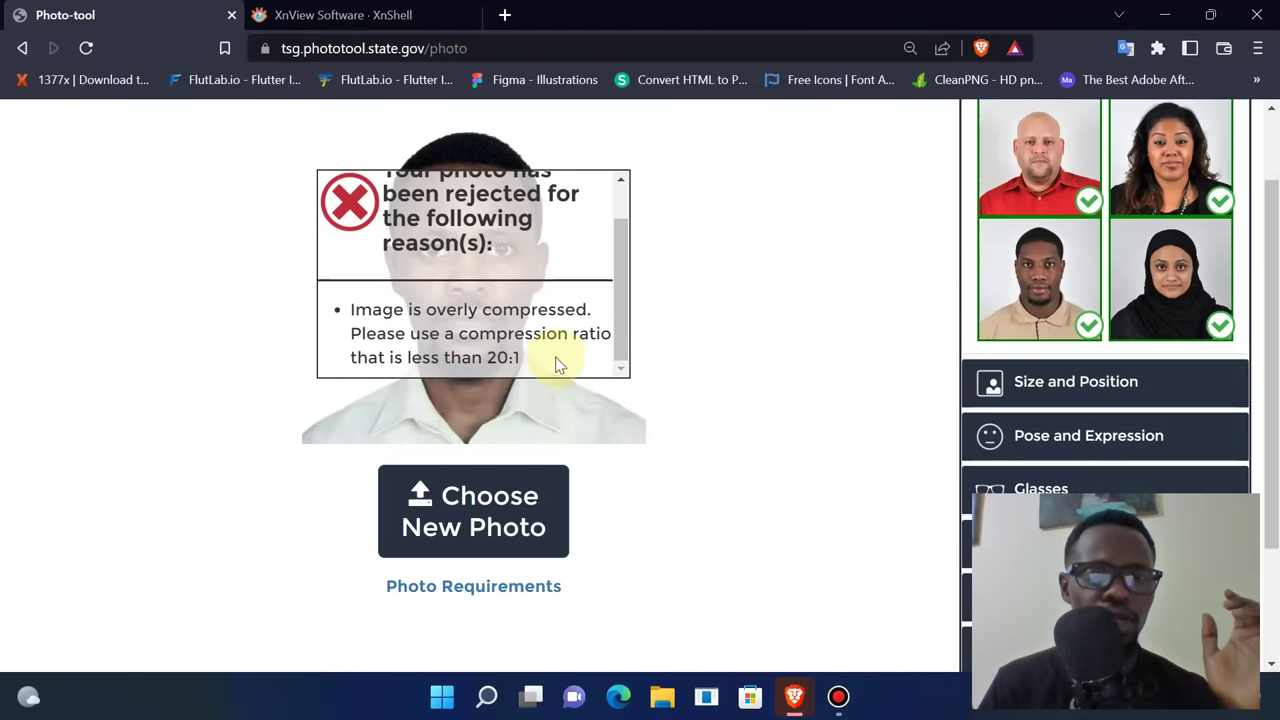
pyautogui.moveTo(558, 366); pyautogui.dragTo(340, 322)
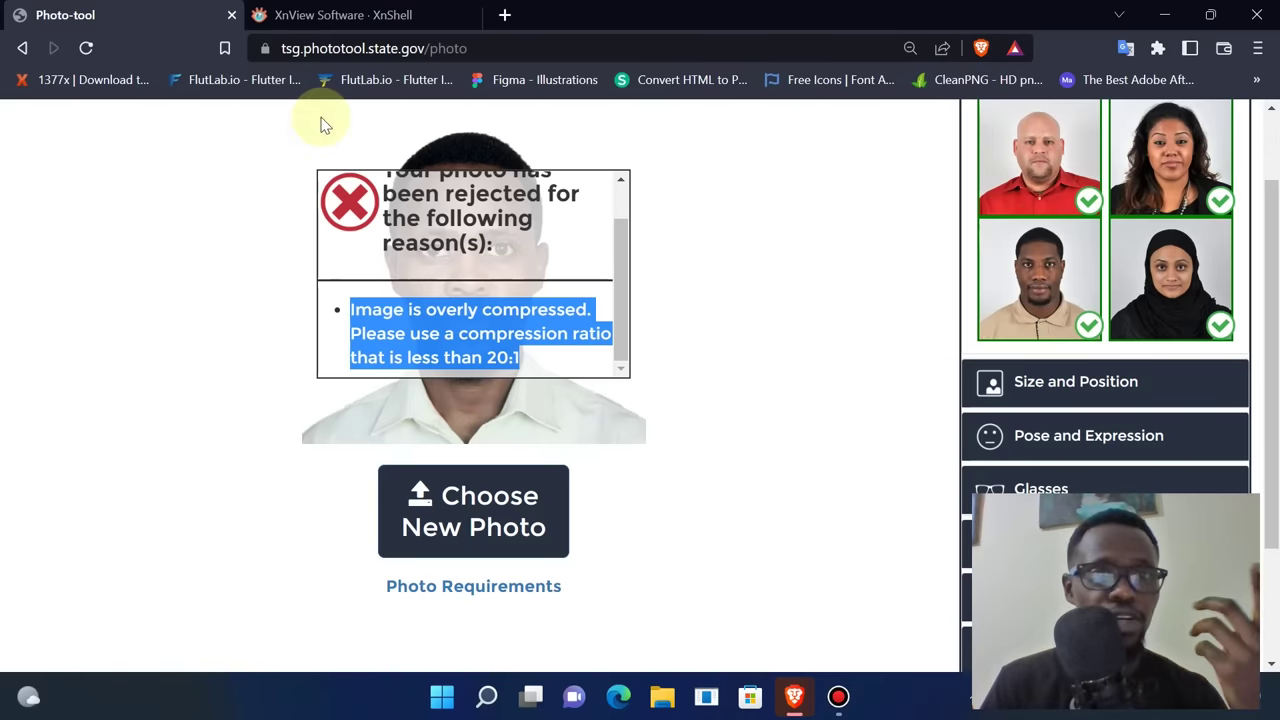
# Switch to the XnView Software · XnShell browser tab
pyautogui.click(325, 18)
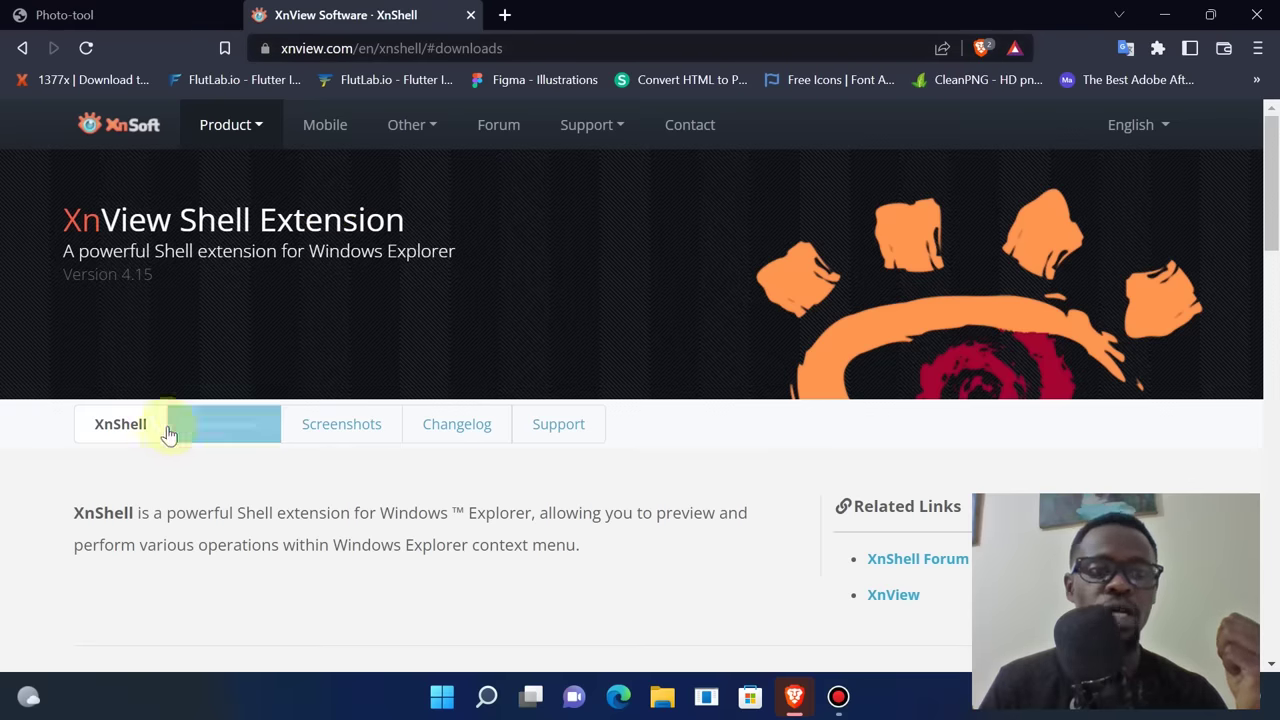
# Download and run the 64-bit Windows XnShell setup from the Downloads section
pyautogui.click(200, 428)
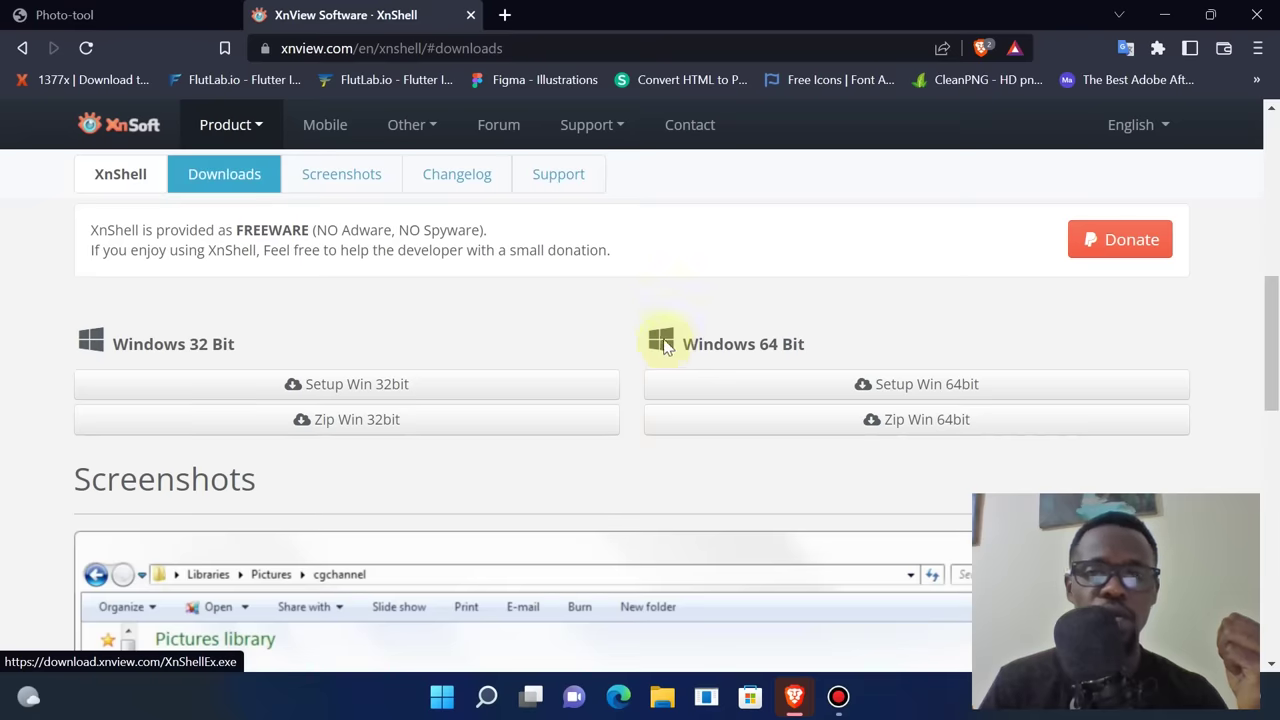
pyautogui.click(910, 392)
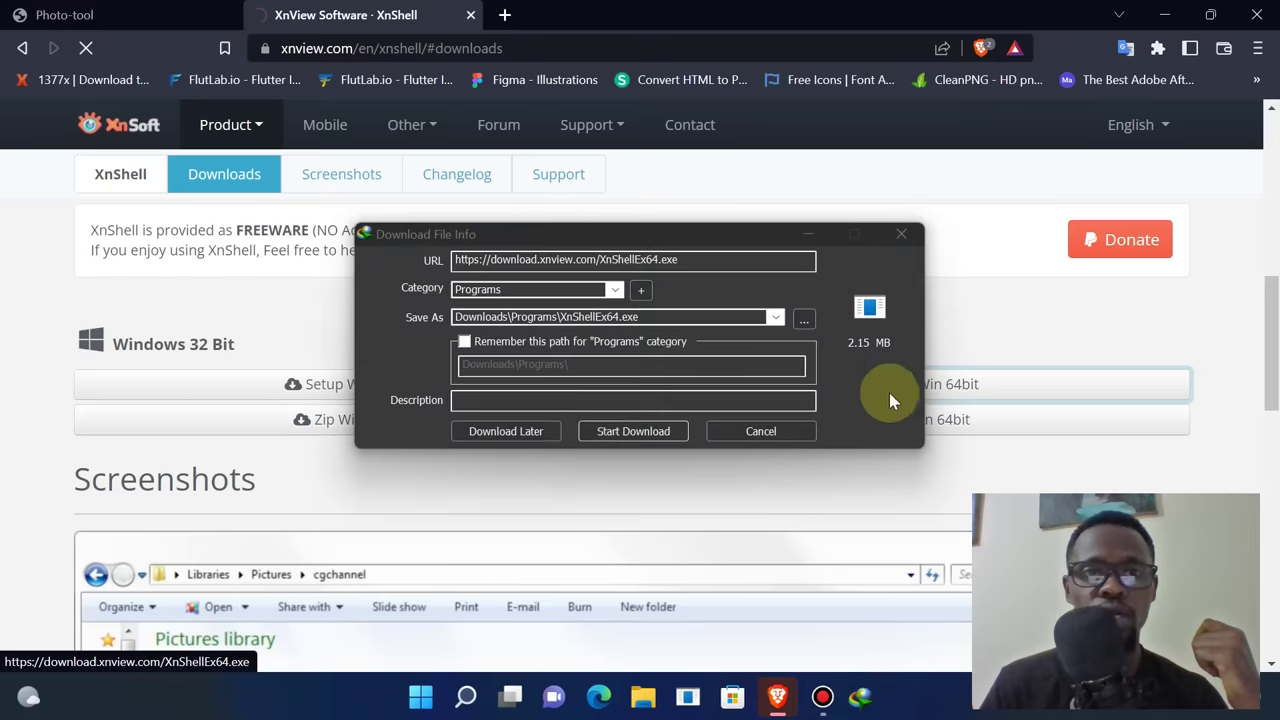
pyautogui.click(609, 432)
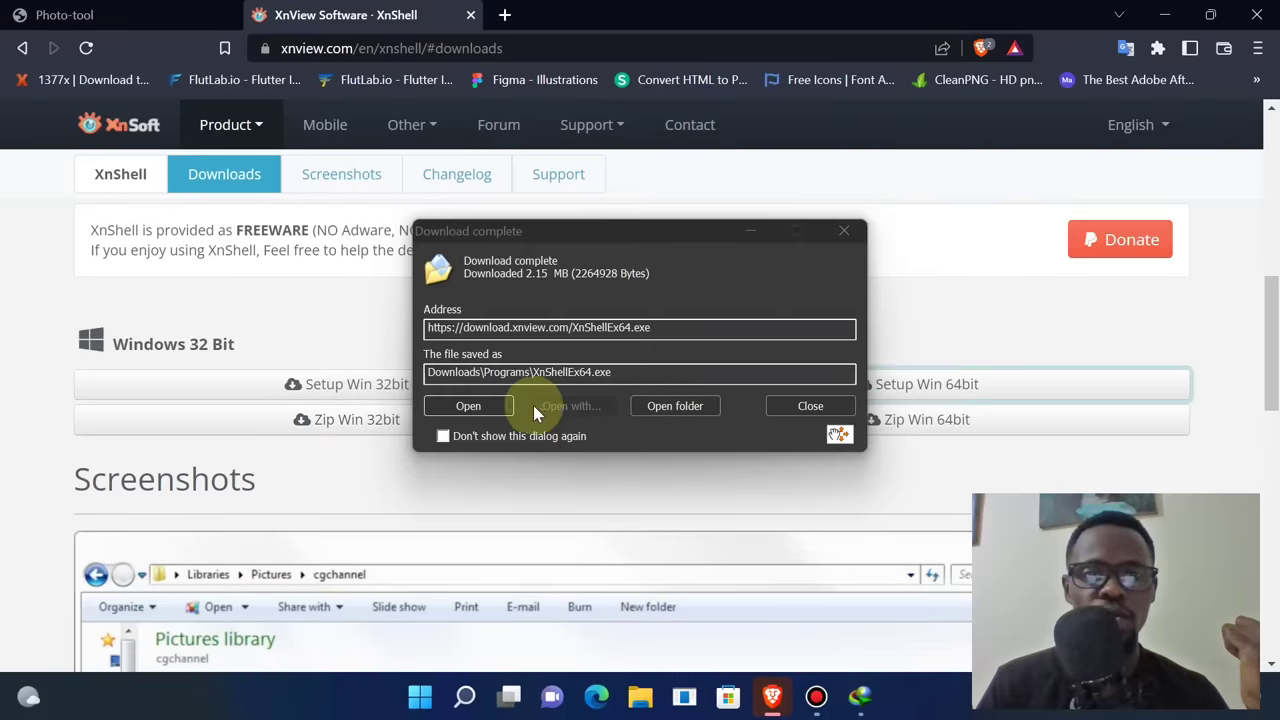
pyautogui.click(500, 405)
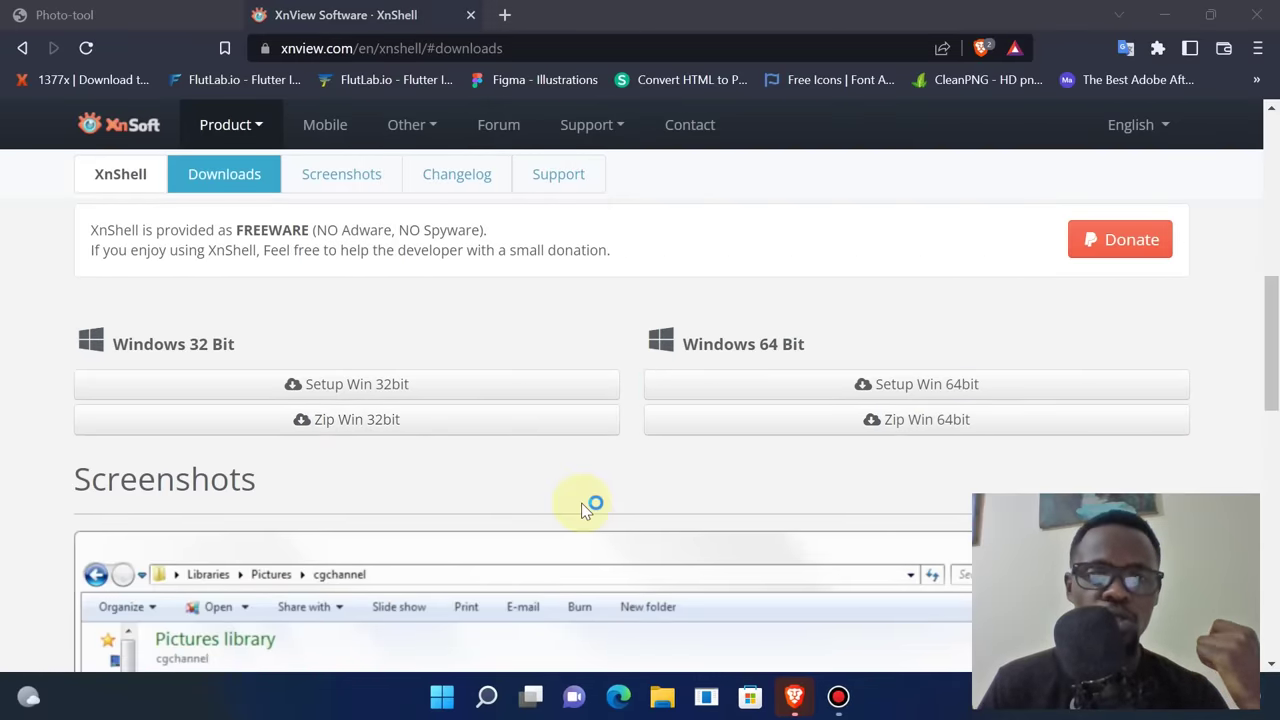
# Accept the licence and install XnShell into C:\Program Files\XnView\ShellEx with default options
pyautogui.click(527, 441)
pyautogui.click(745, 502)
pyautogui.click(745, 503)
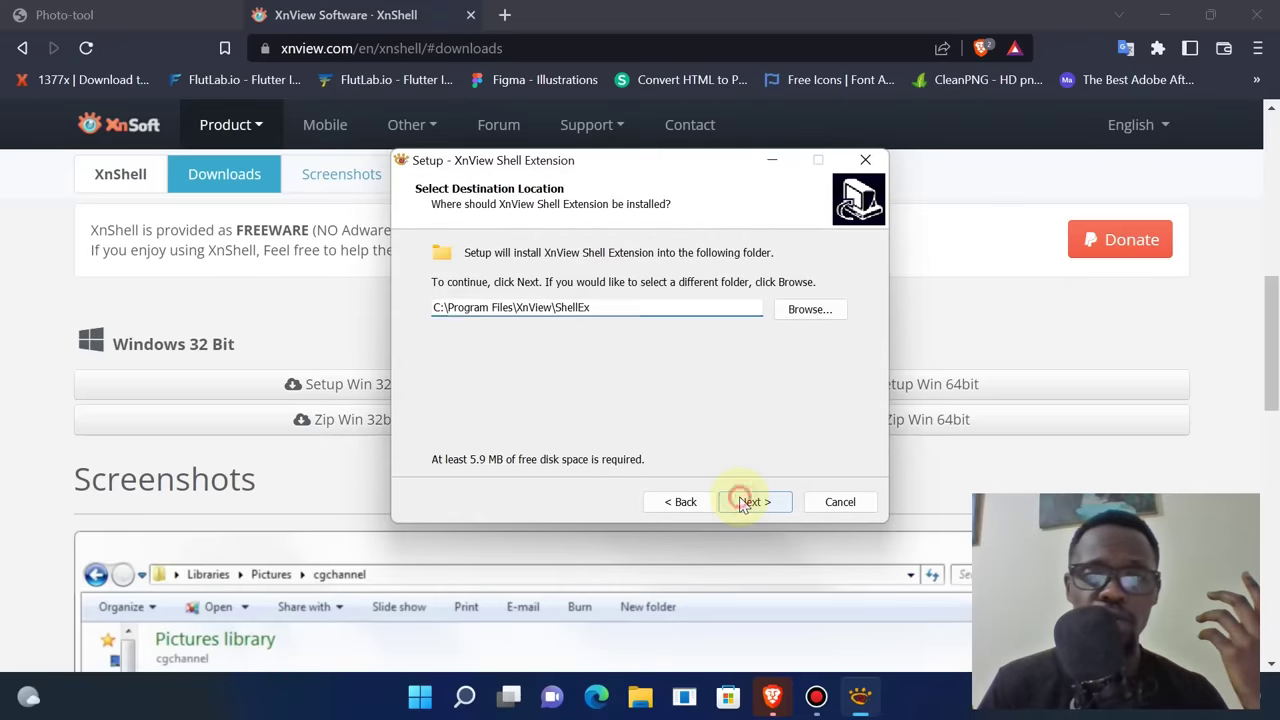
pyautogui.click(695, 436)
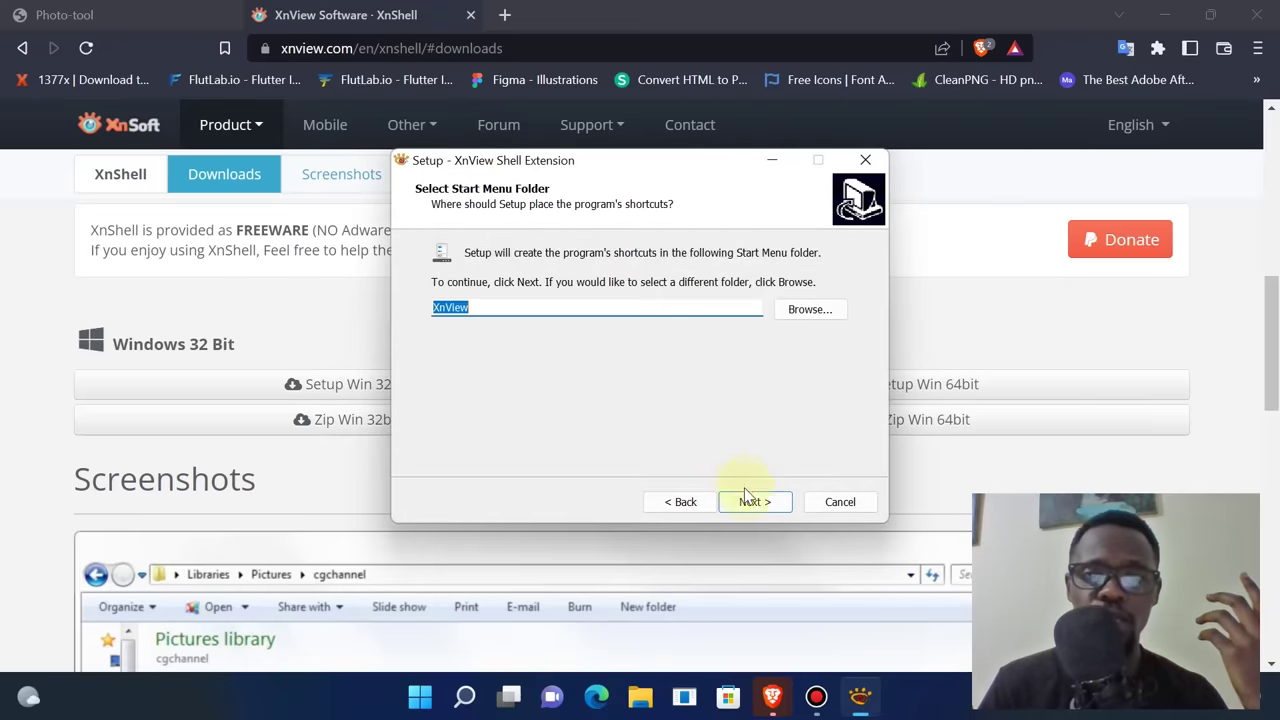
pyautogui.click(750, 502)
pyautogui.click(750, 501)
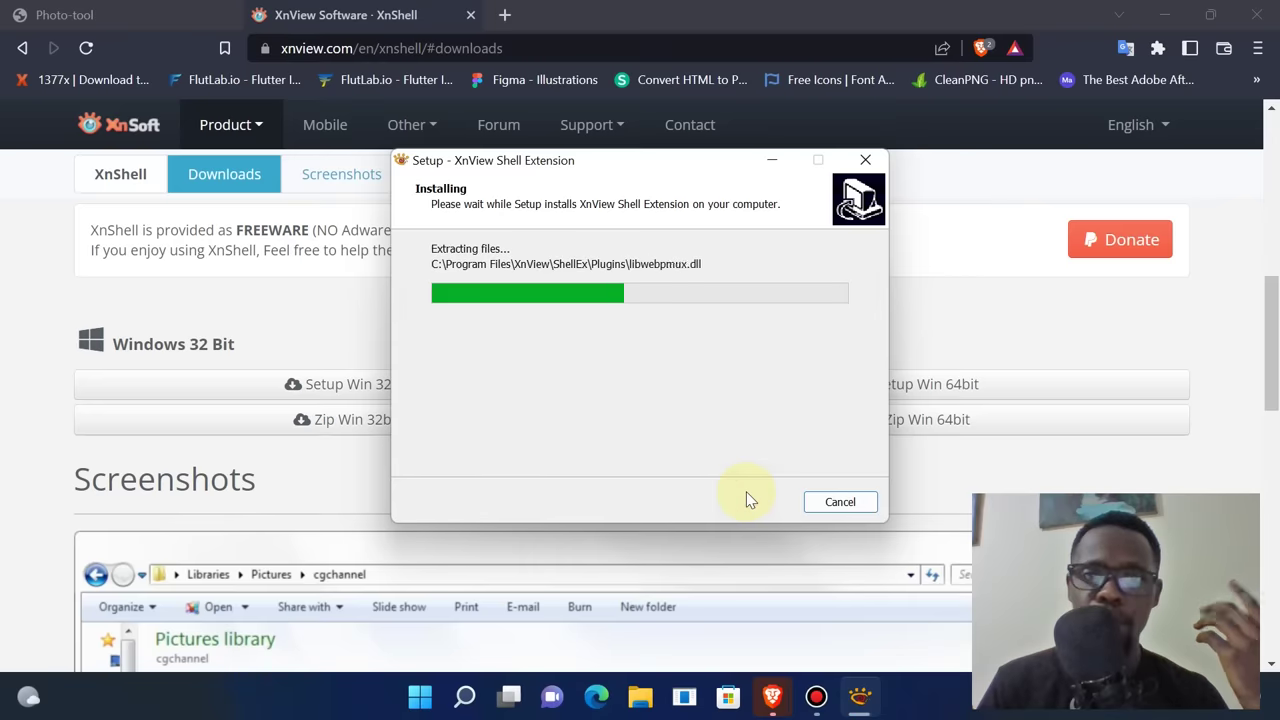
pyautogui.click(756, 503)
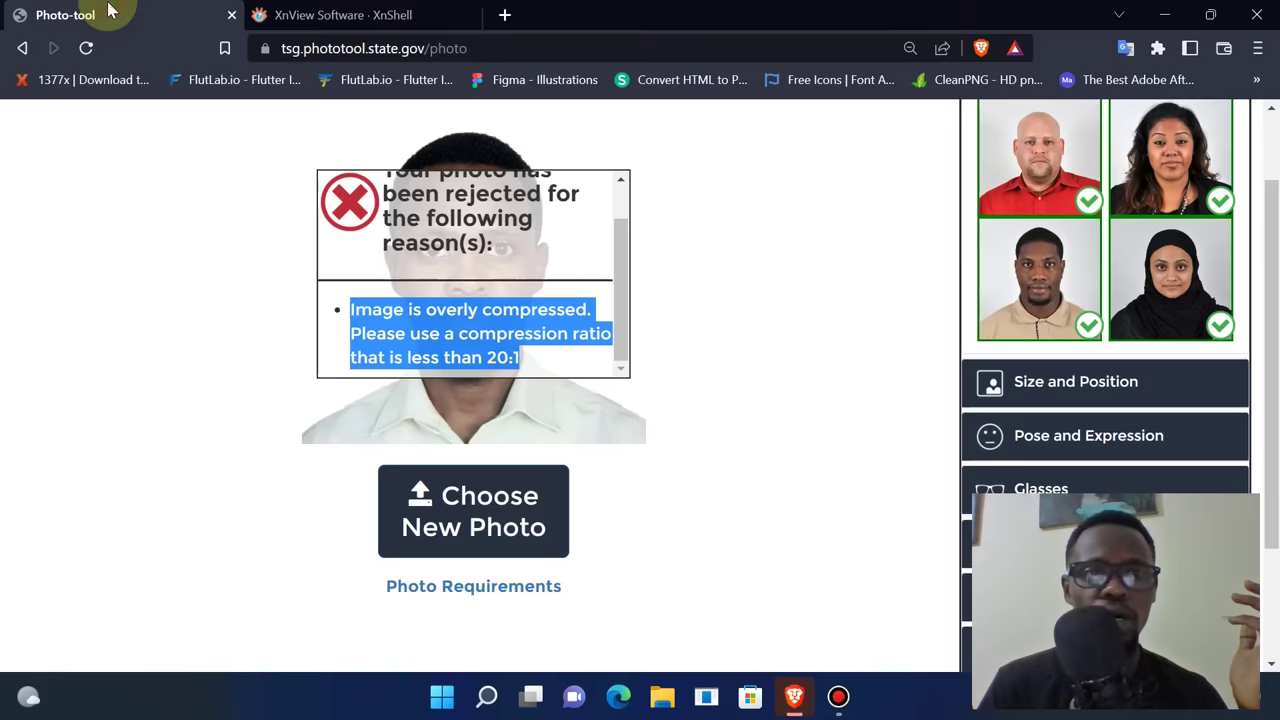
# Minimize the browser and open the Passport Photo folder on the desktop
pyautogui.click(110, 10)
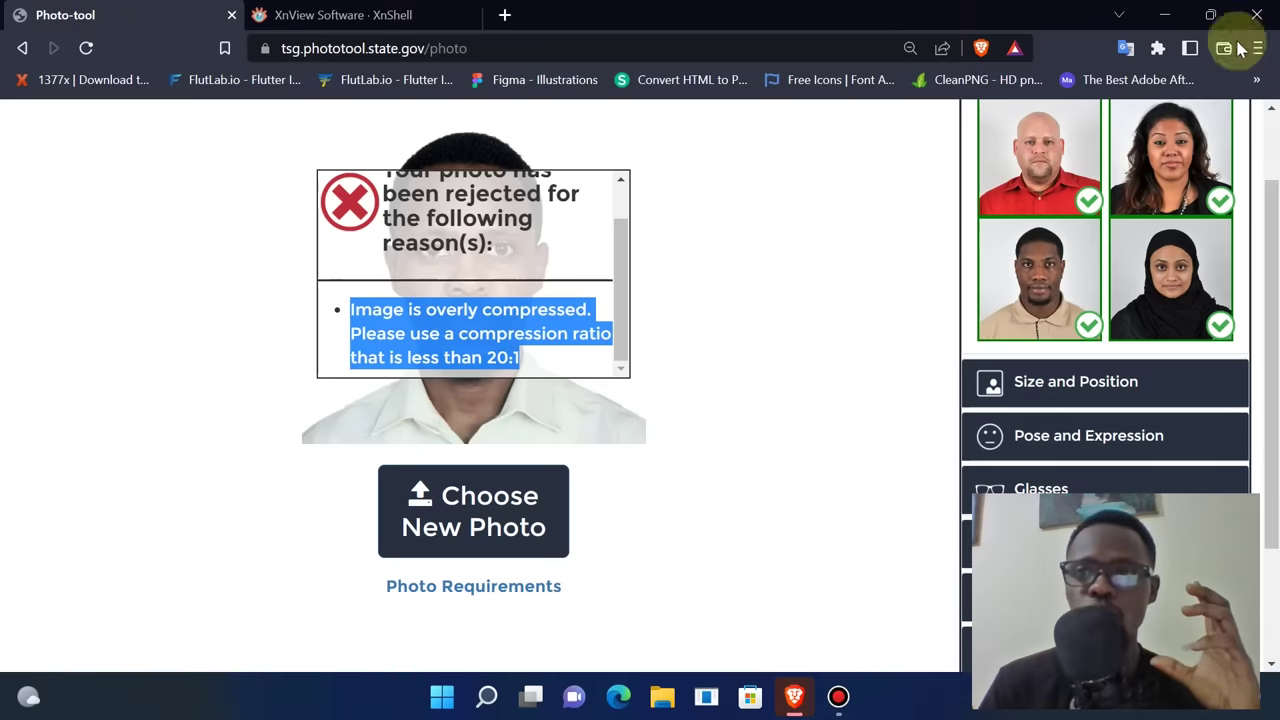
pyautogui.click(1165, 15)
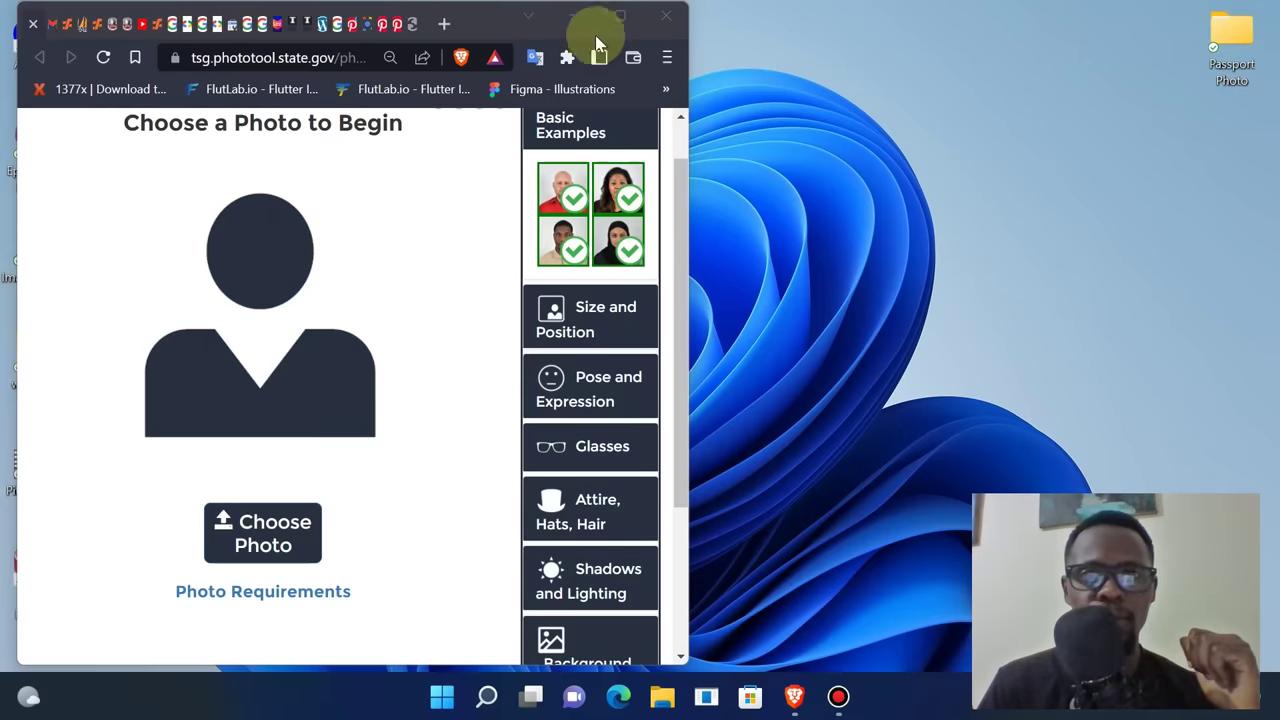
pyautogui.click(575, 16)
pyautogui.doubleClick(1232, 45)
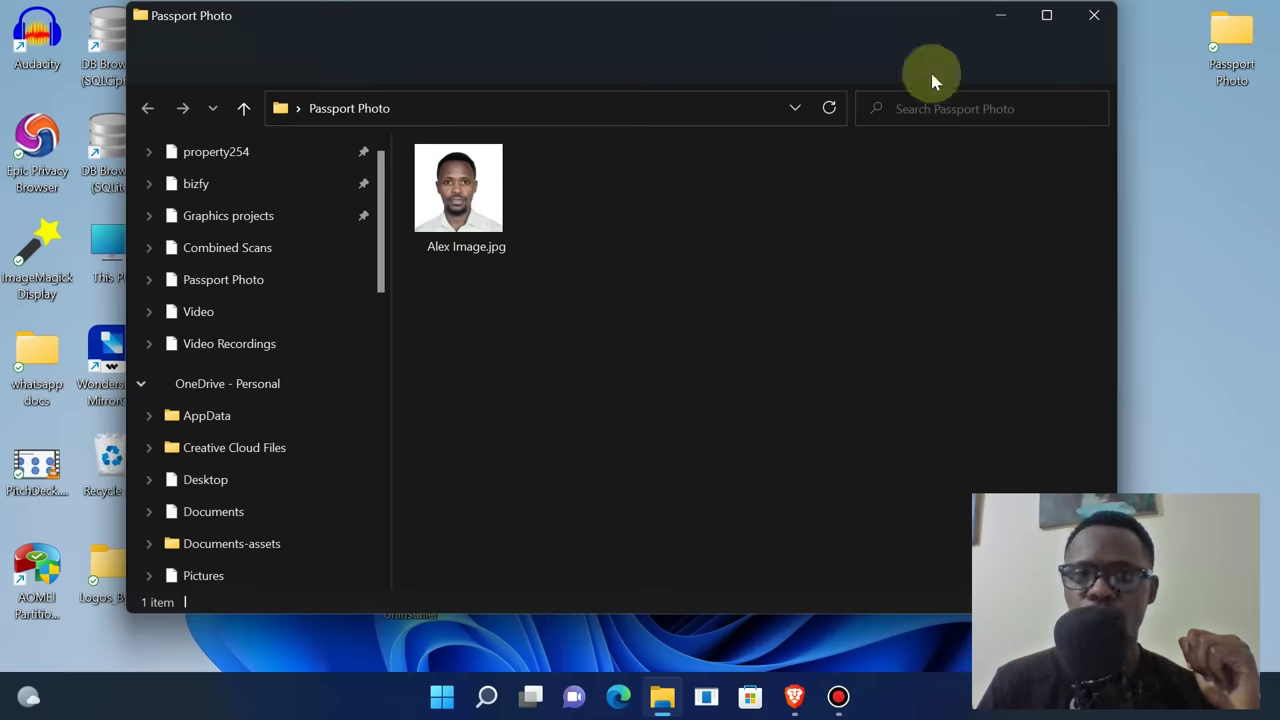
# Bring up XnShell's options for Alex Image.jpg (1836x1836, 24 bpp, 109.63 Kb)
pyautogui.click(463, 182)
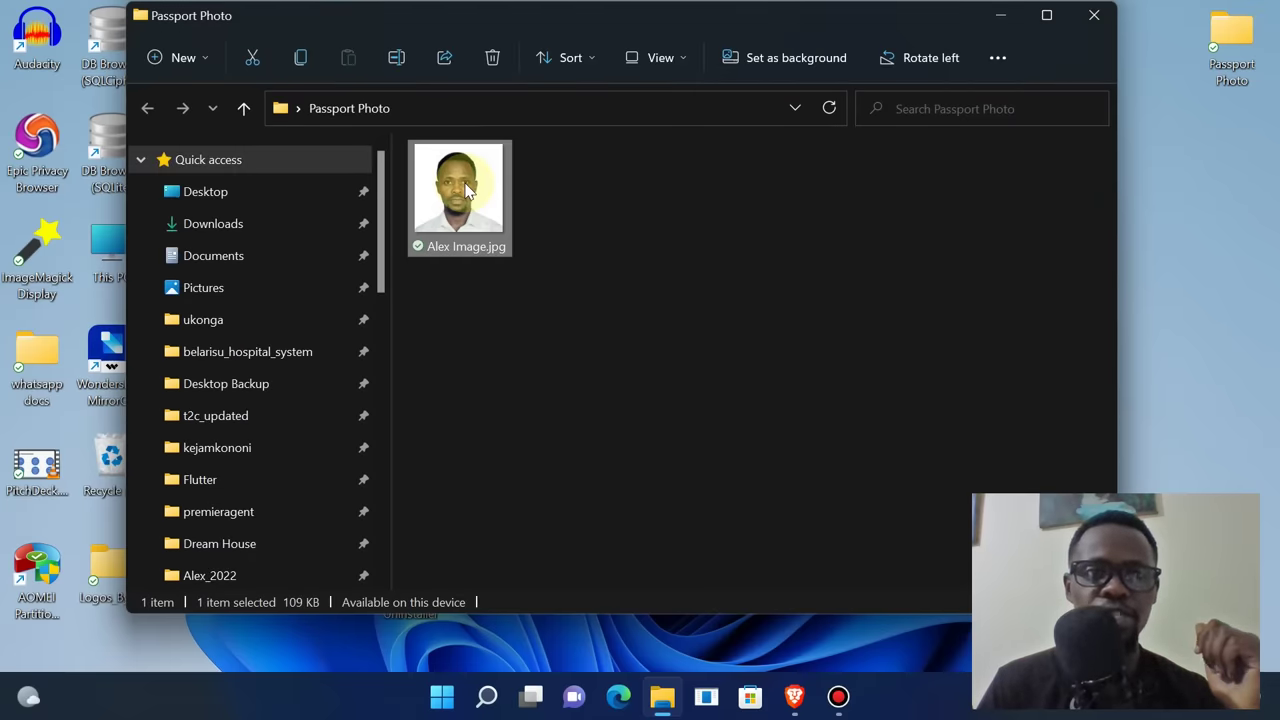
pyautogui.doubleClick(463, 183)
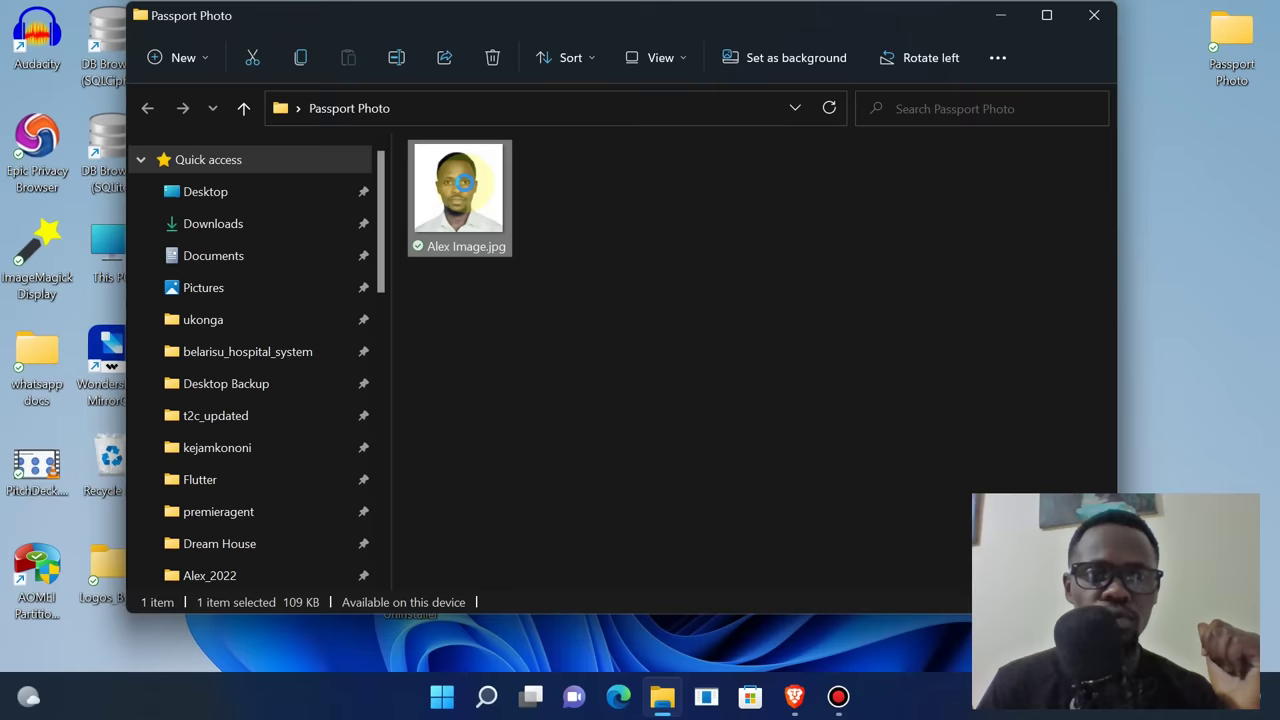
pyautogui.rightClick(463, 182)
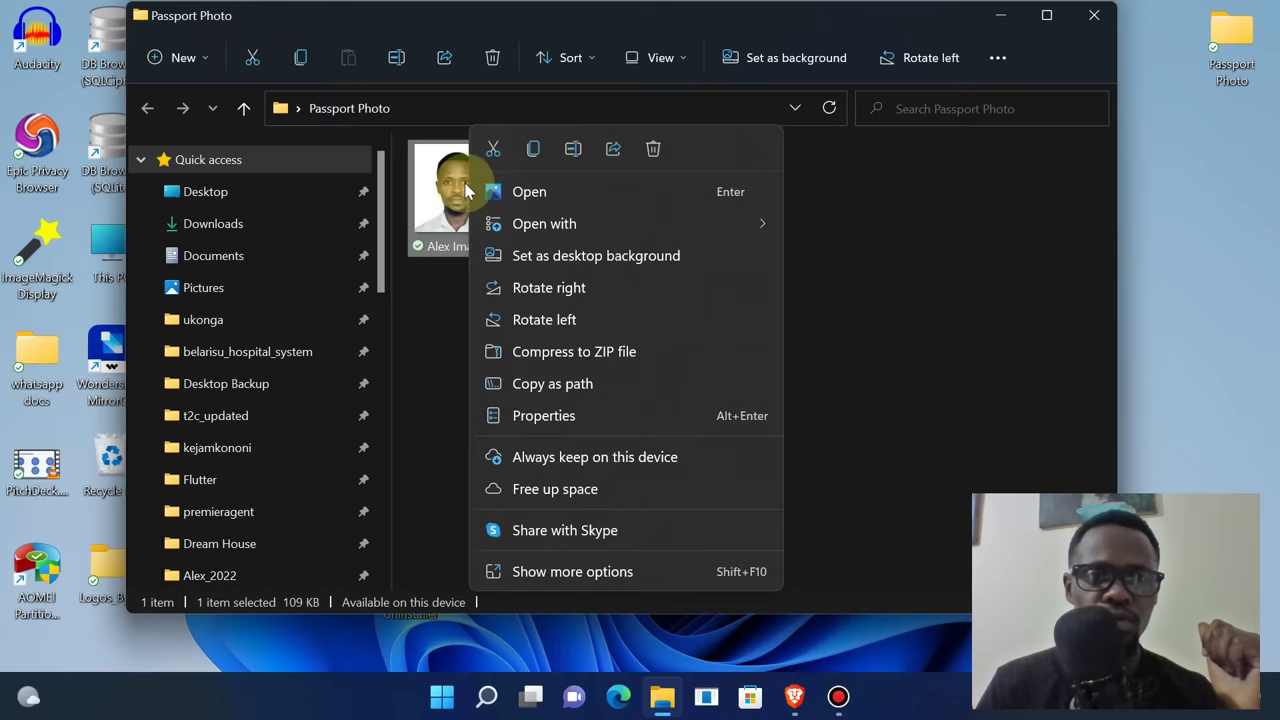
pyautogui.click(573, 568)
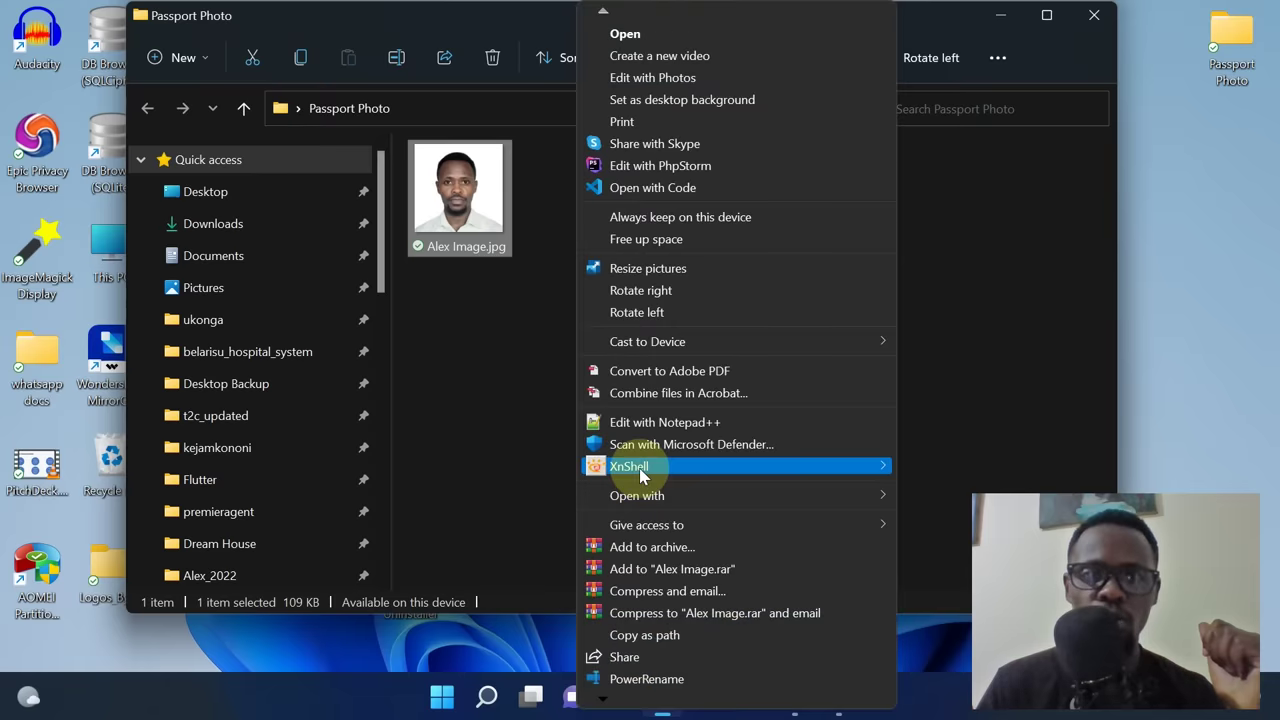
pyautogui.moveTo(640, 476)
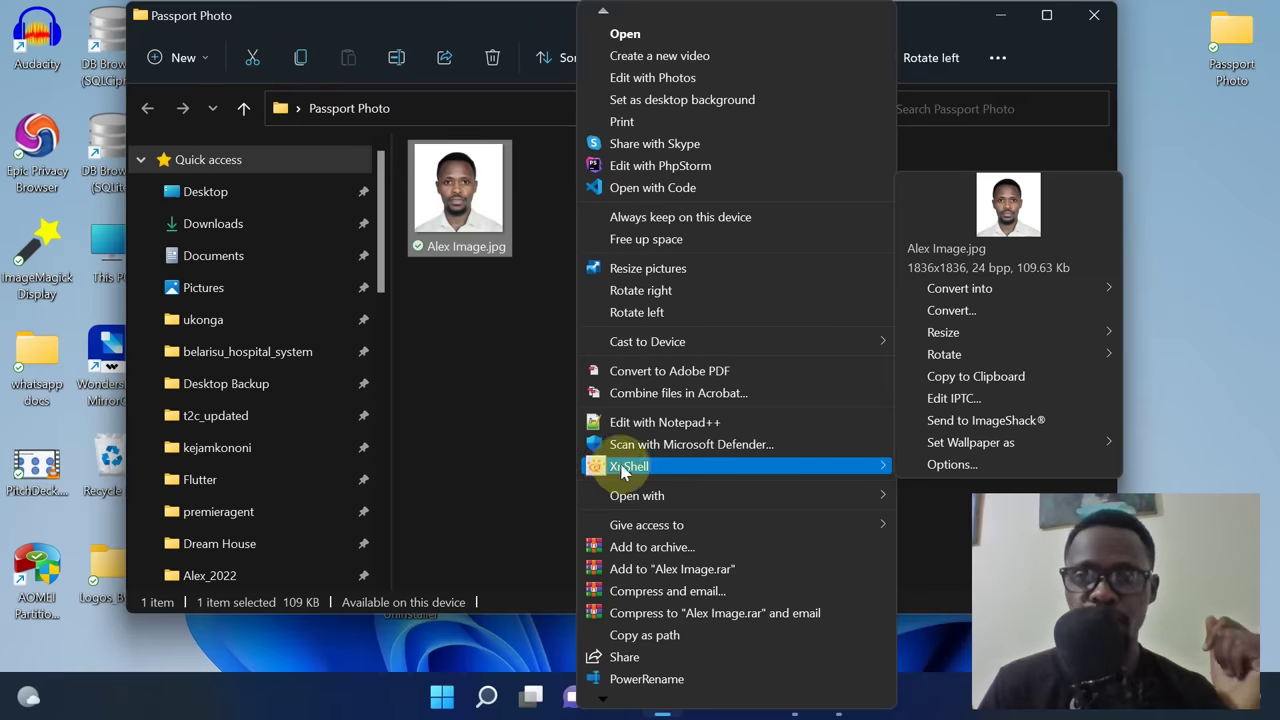
# In XnShell's Convert dialog, keep JPG - JPEG / JFIF output and bring up its Settings
pyautogui.click(945, 311)
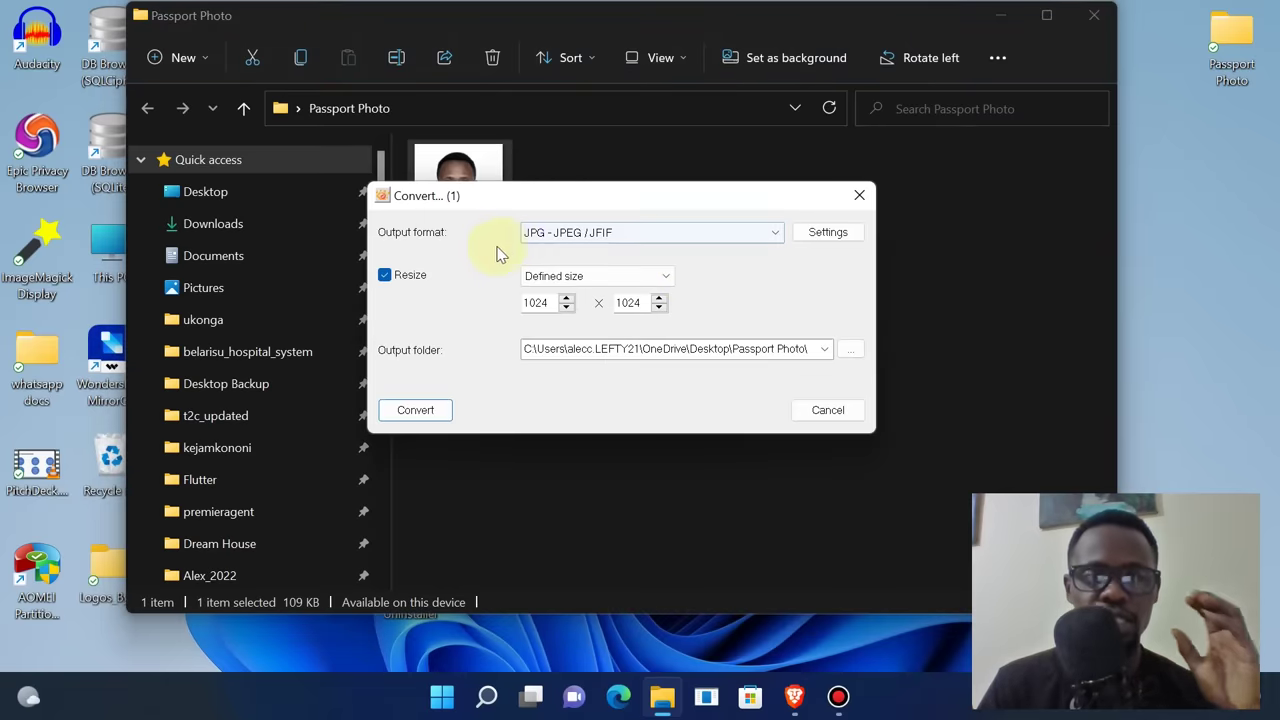
pyautogui.click(566, 234)
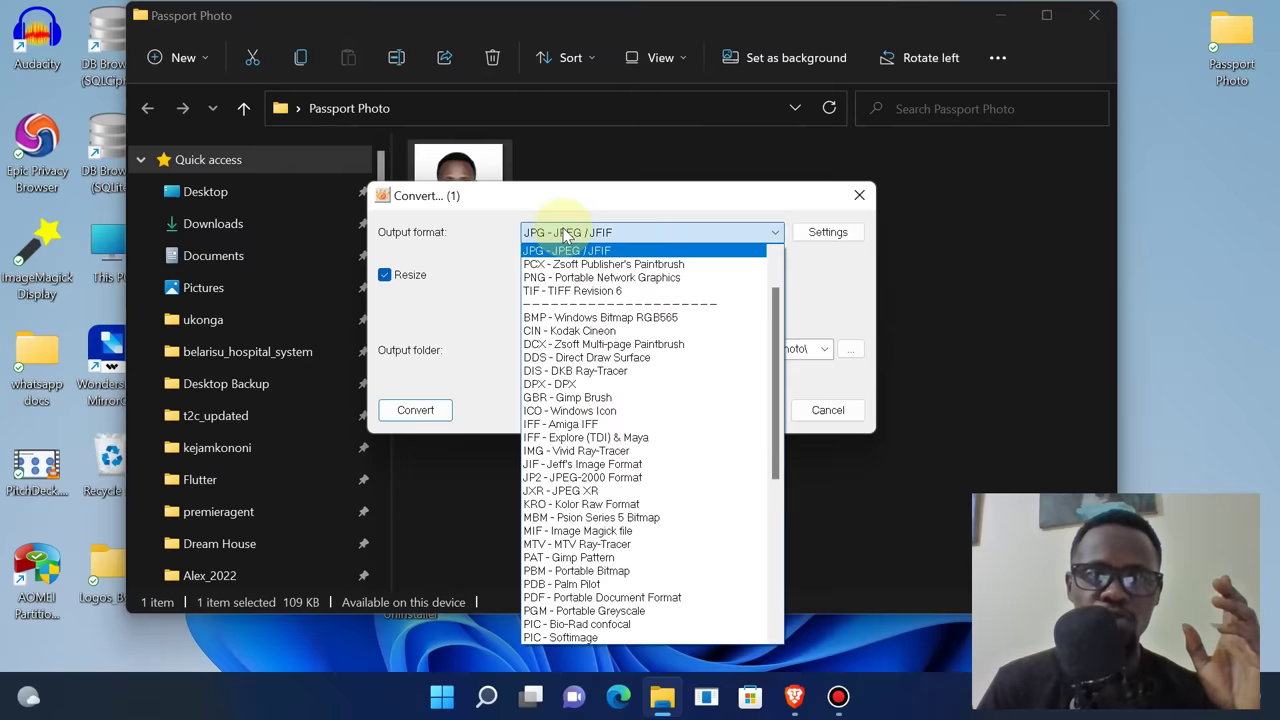
pyautogui.click(566, 234)
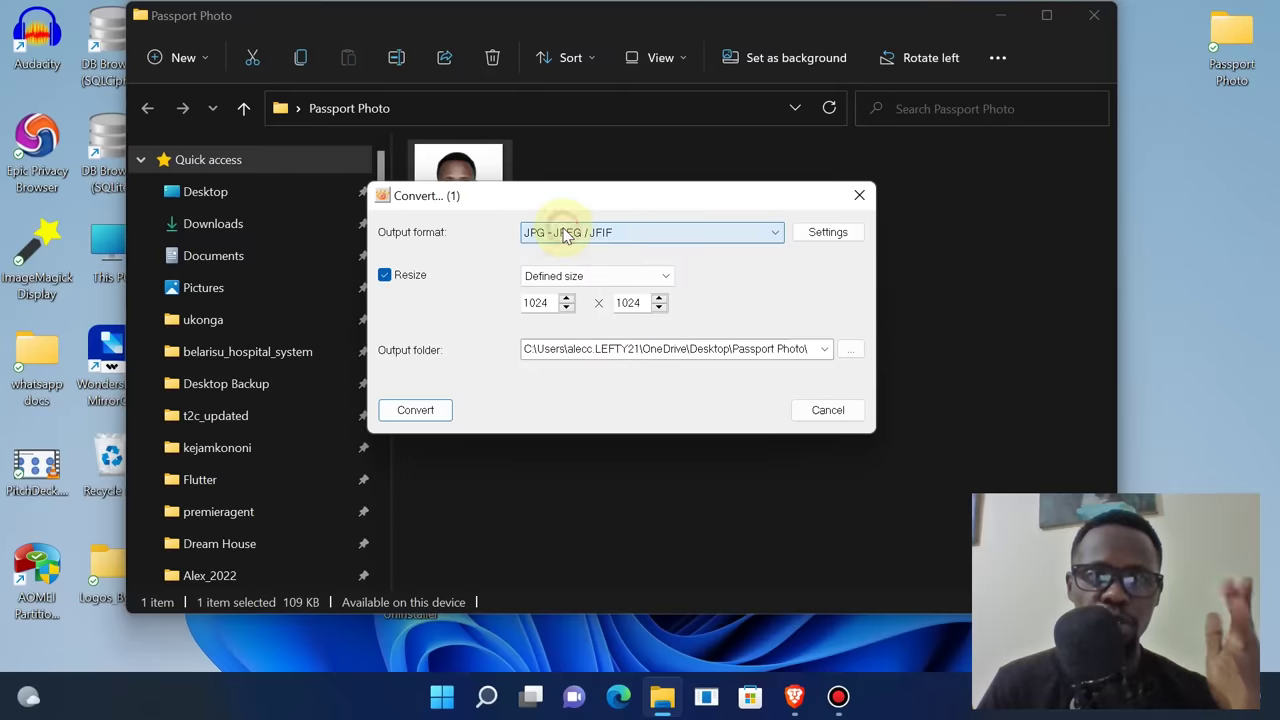
pyautogui.click(826, 236)
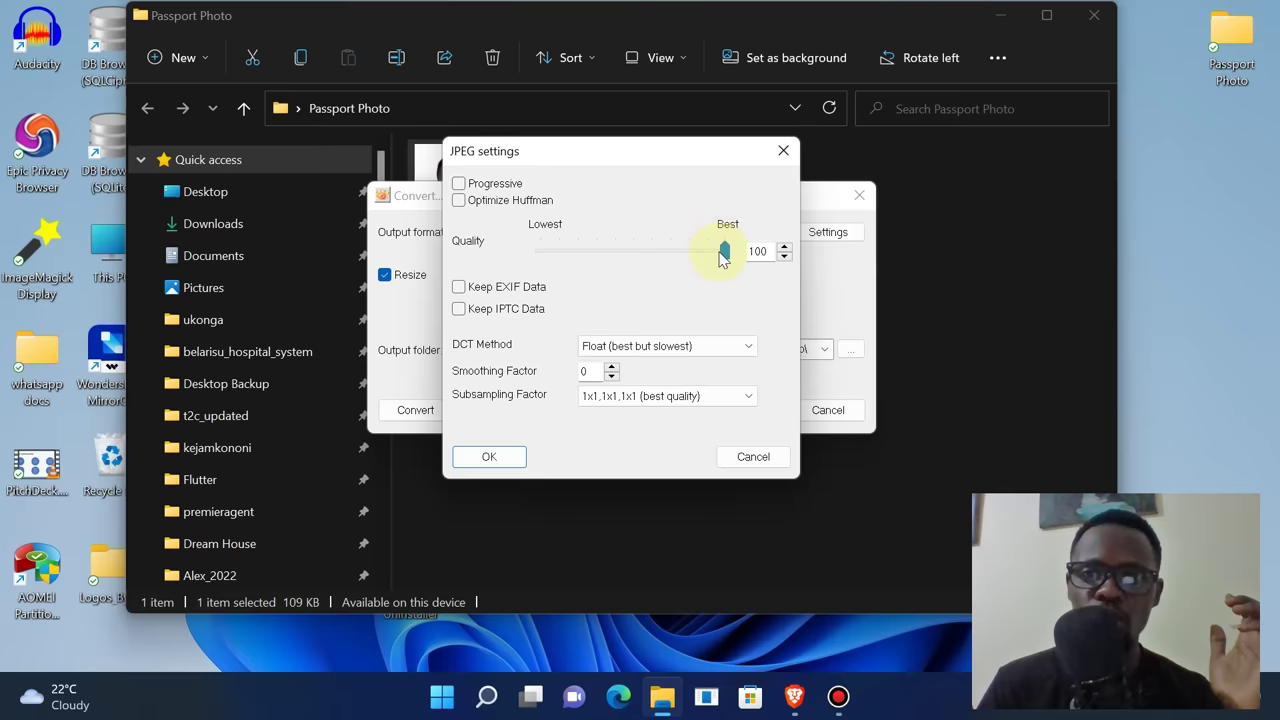
# Set JPEG quality to 100, DCT method Float, and subsampling 1x1,1x1,1x1 (best quality)
pyautogui.moveTo(725, 251); pyautogui.dragTo(689, 251)
pyautogui.click(618, 251)
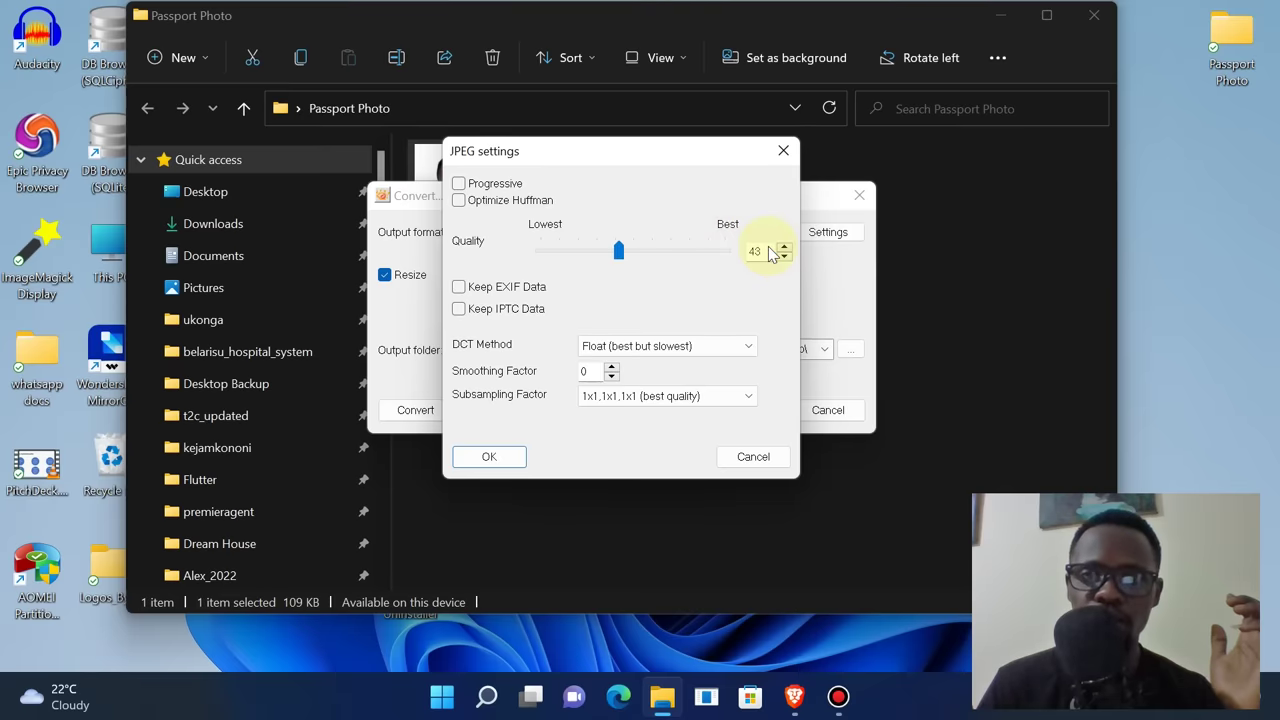
pyautogui.moveTo(622, 258); pyautogui.dragTo(757, 249)
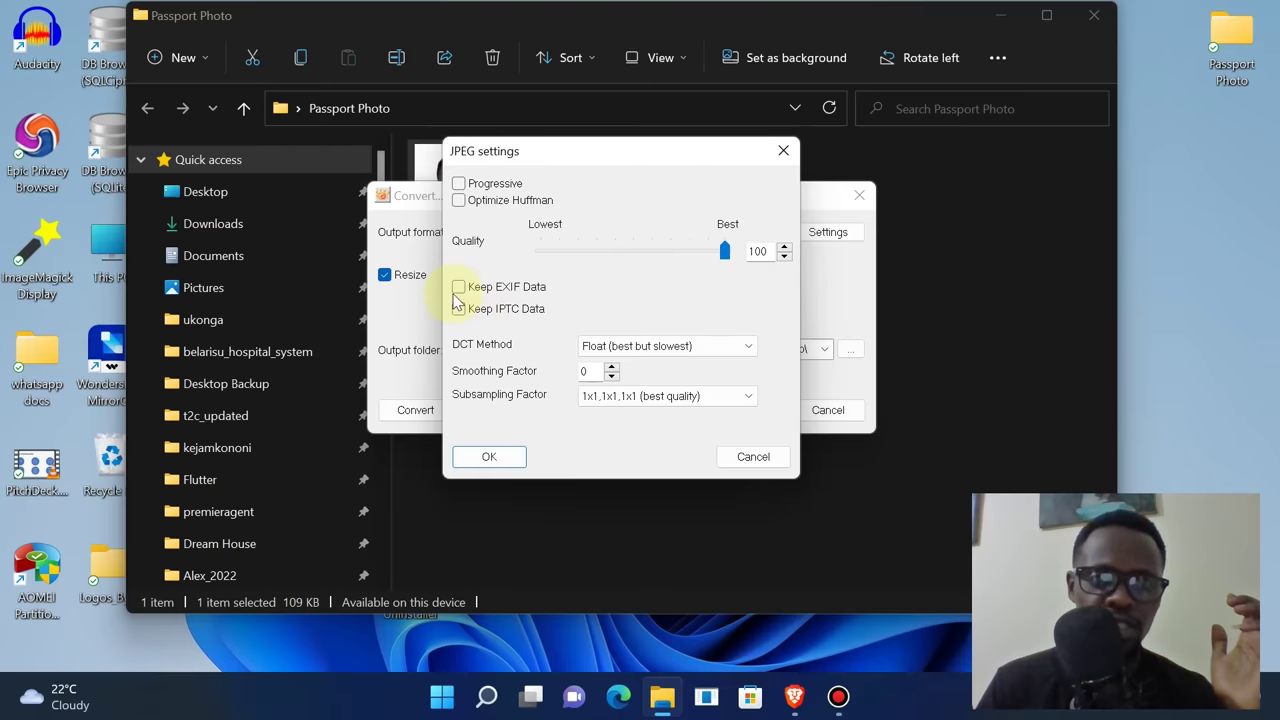
pyautogui.click(615, 348)
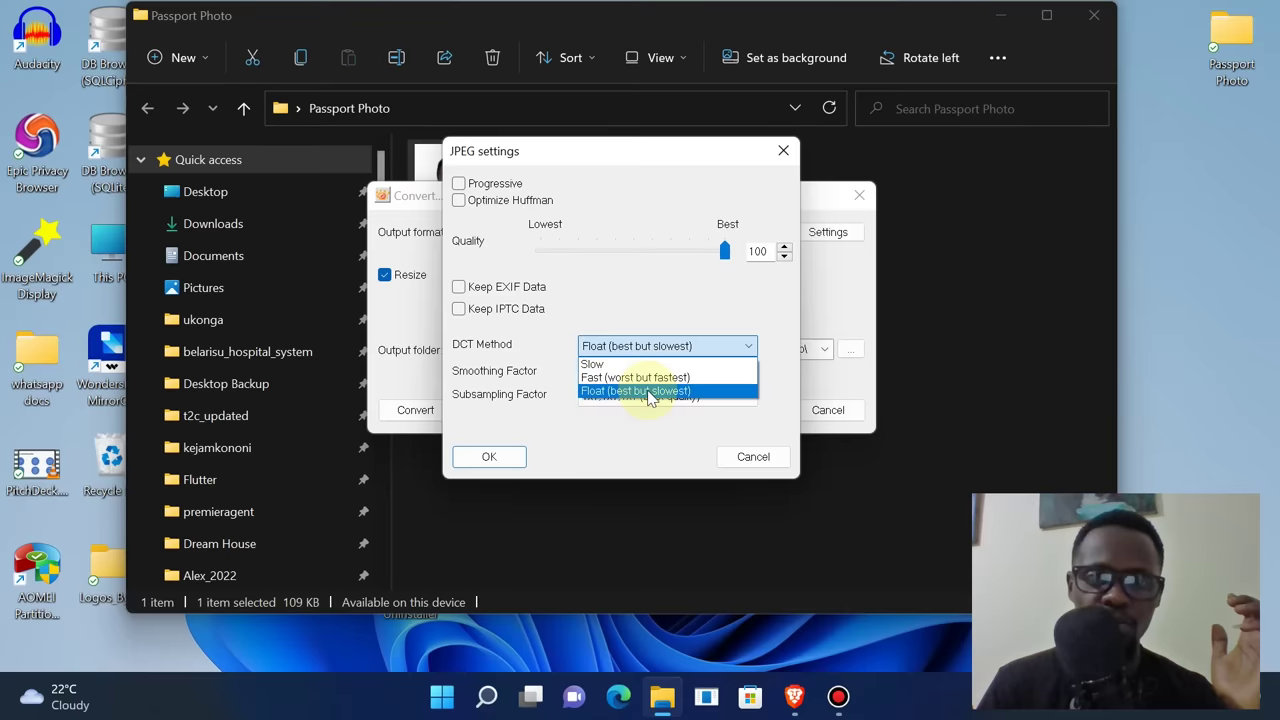
pyautogui.click(632, 305)
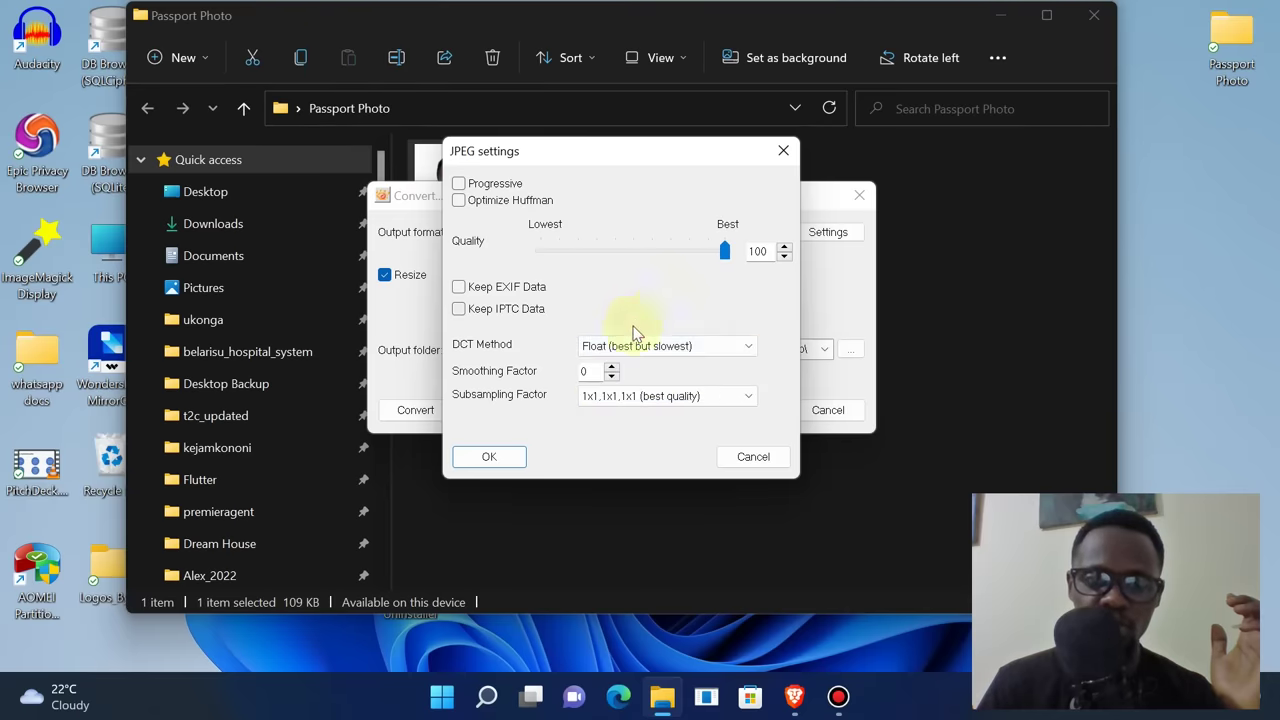
pyautogui.click(600, 398)
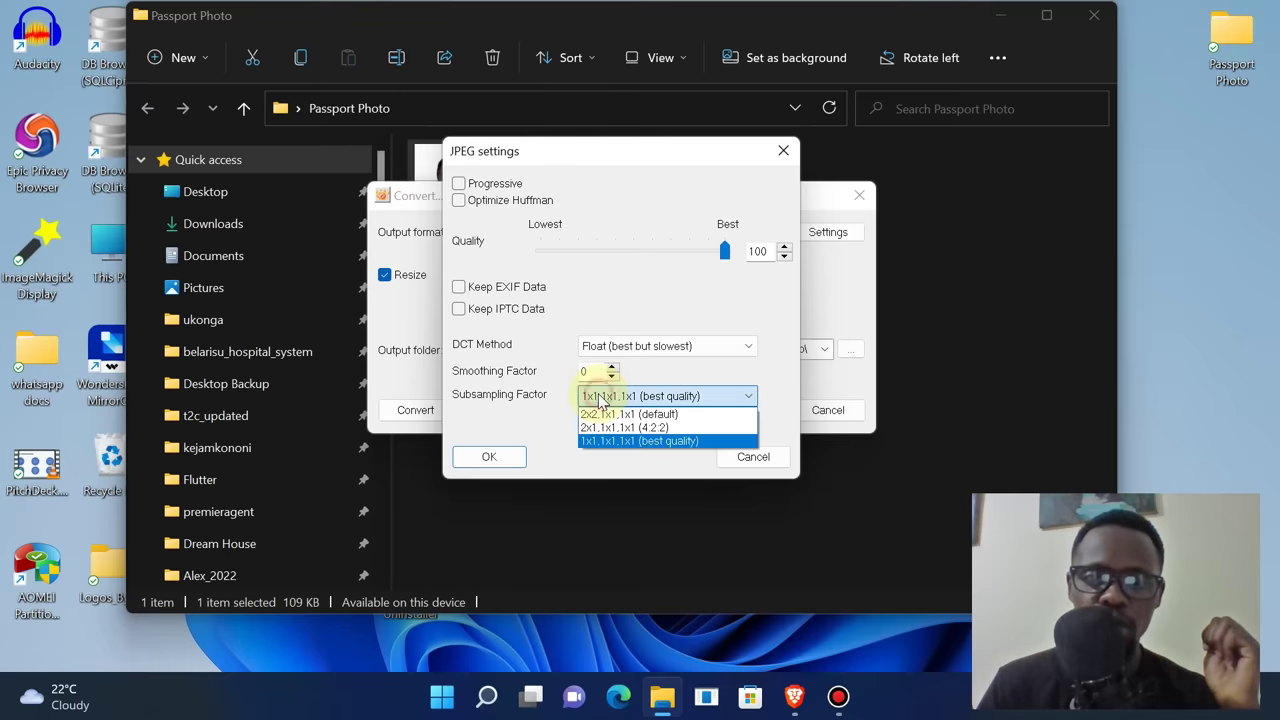
pyautogui.click(600, 398)
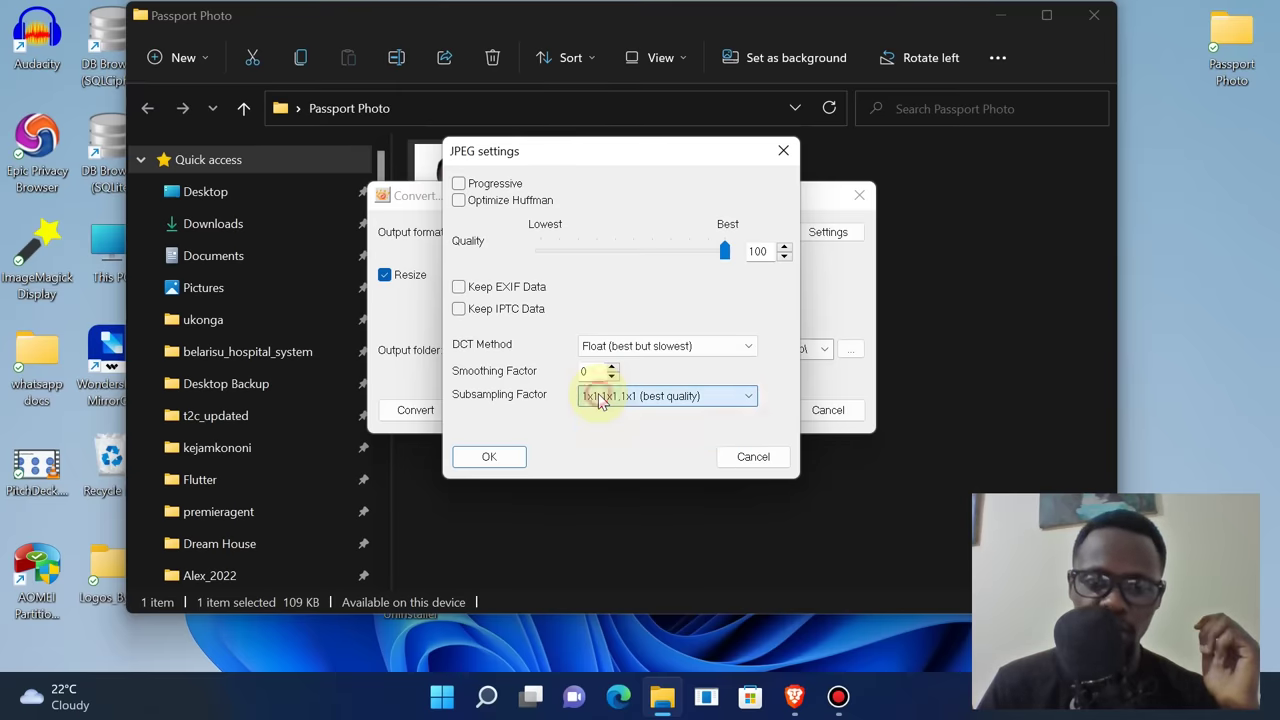
# Confirm the JPEG settings and convert the photo into a new JPG copy, Alex Image_1.jpg
pyautogui.click(497, 457)
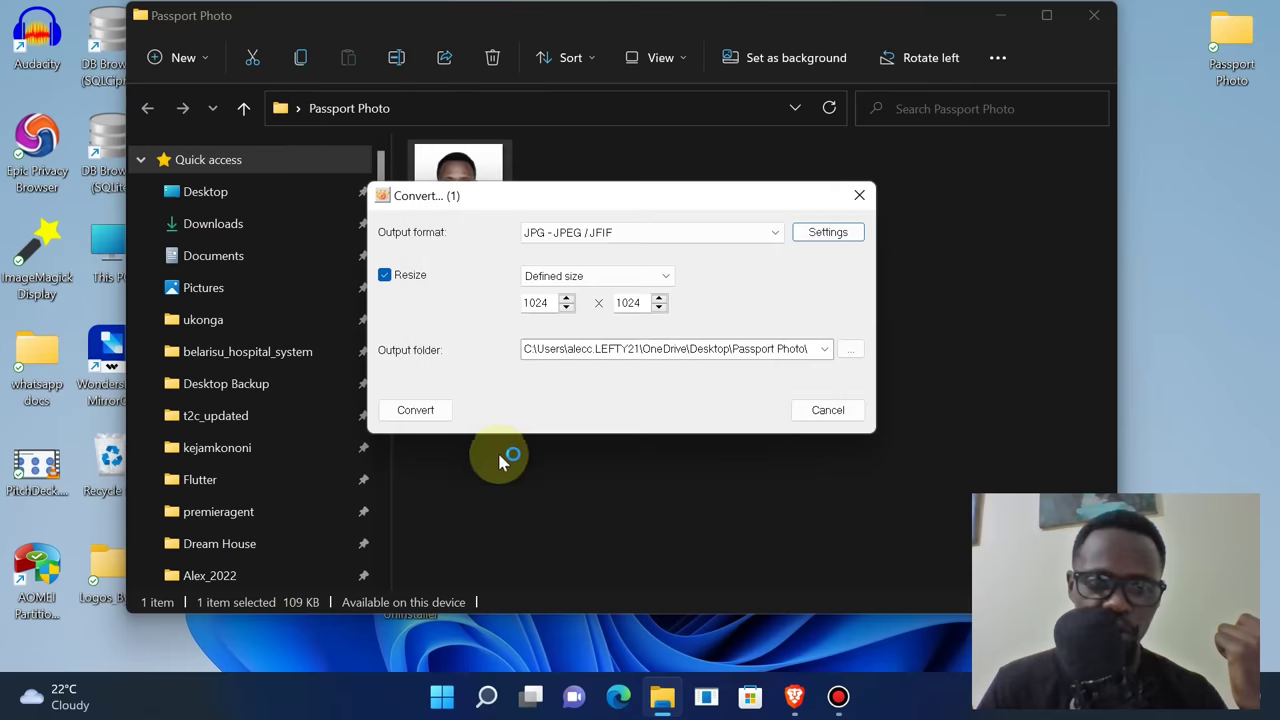
pyautogui.click(430, 418)
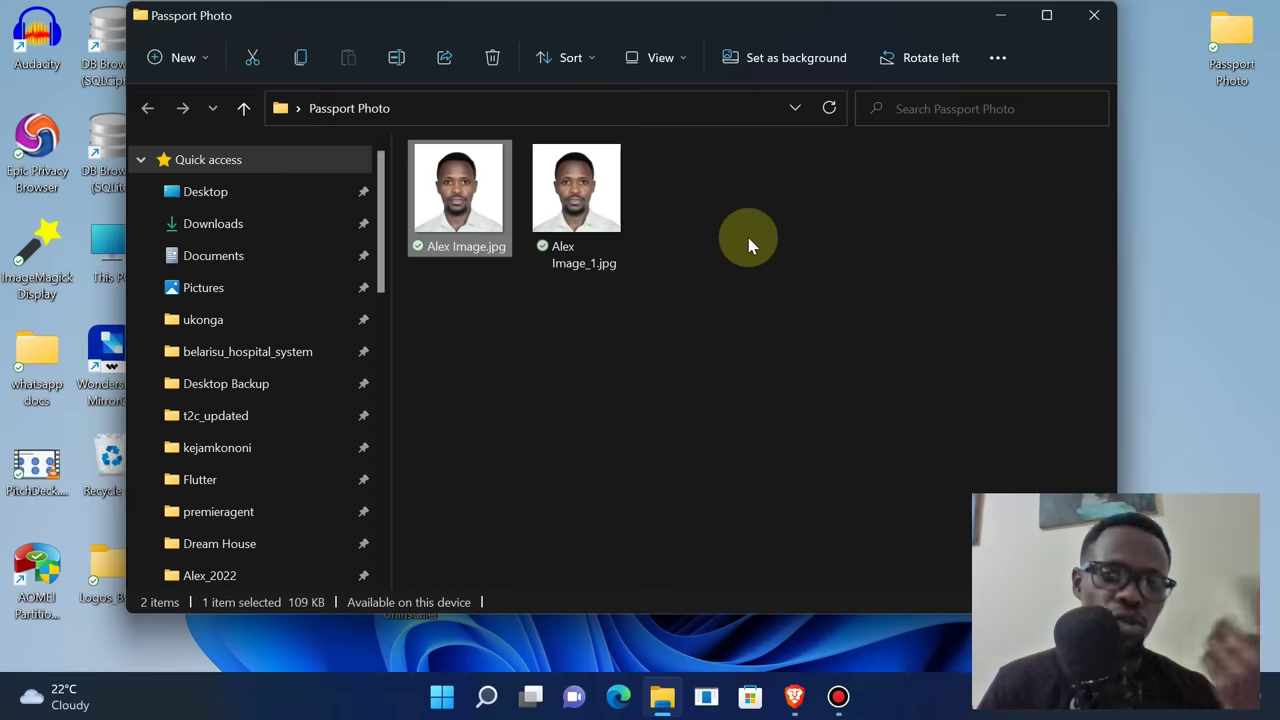
pyautogui.doubleClick(578, 260)
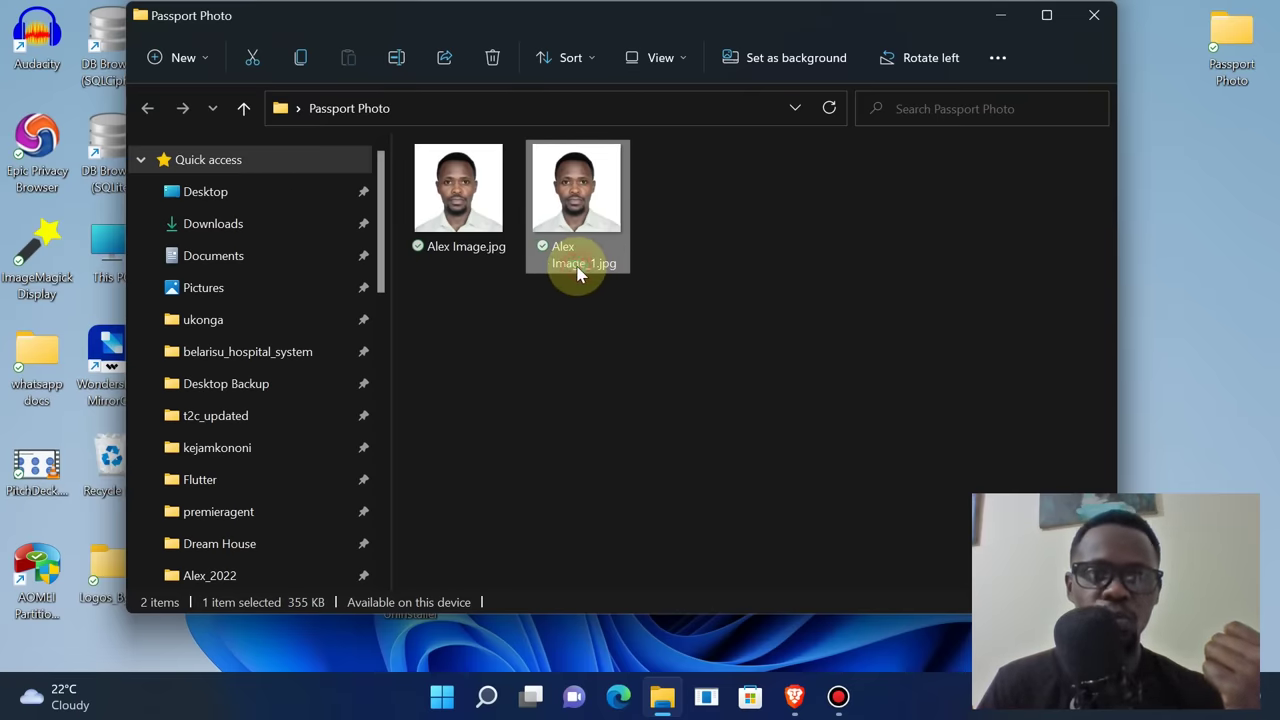
# Rename the converted copy to Alex Converted.jpg
pyautogui.click(578, 262)
pyautogui.press('BackSpace')
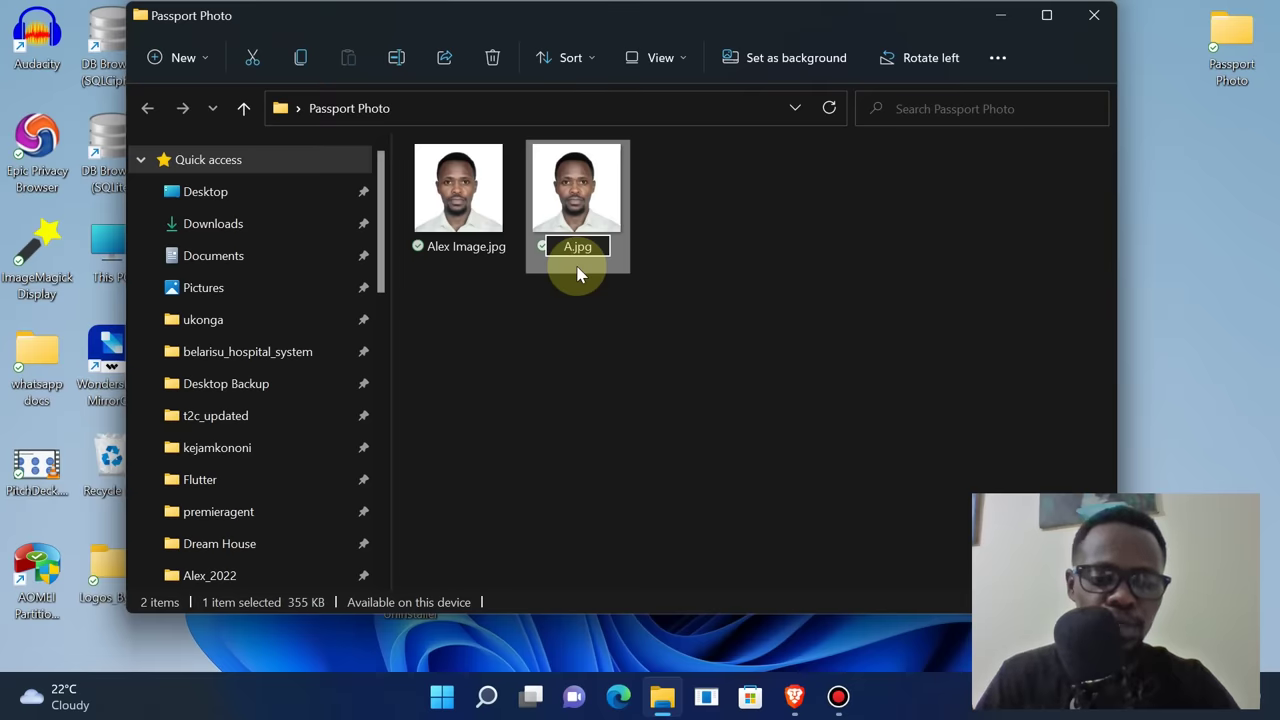
pyautogui.write('Alex C')
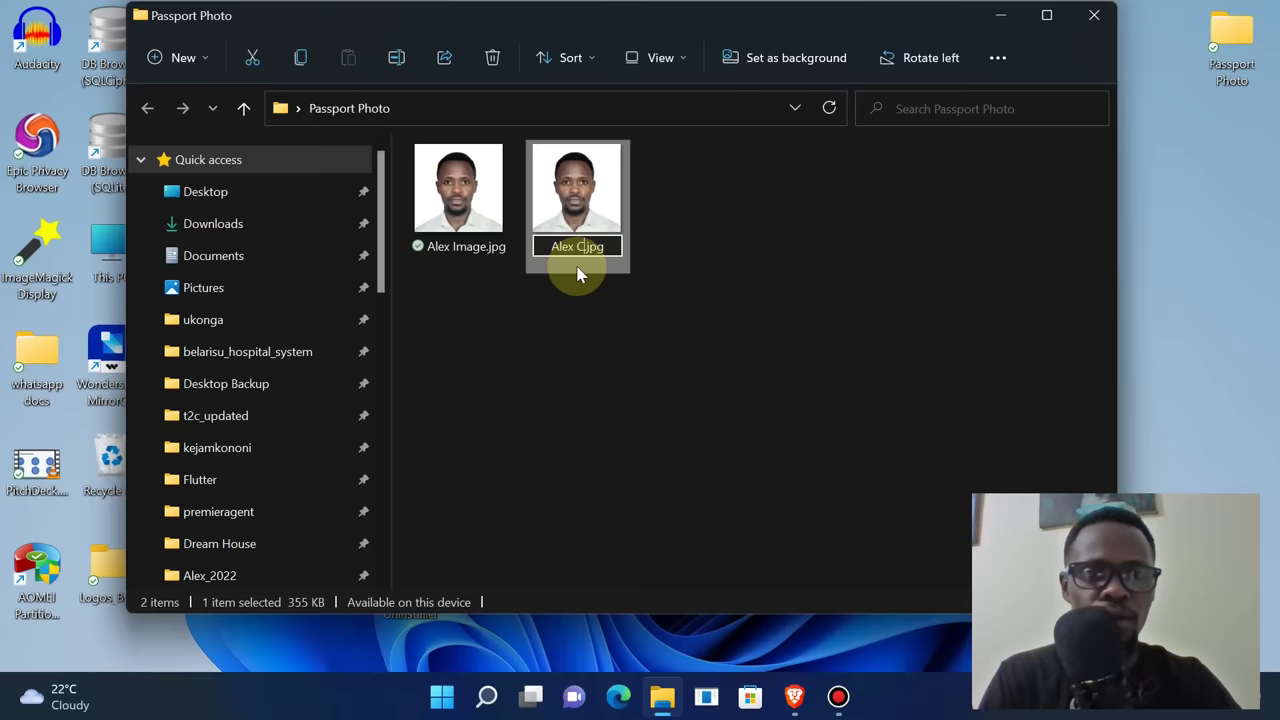
pyautogui.write('onver')
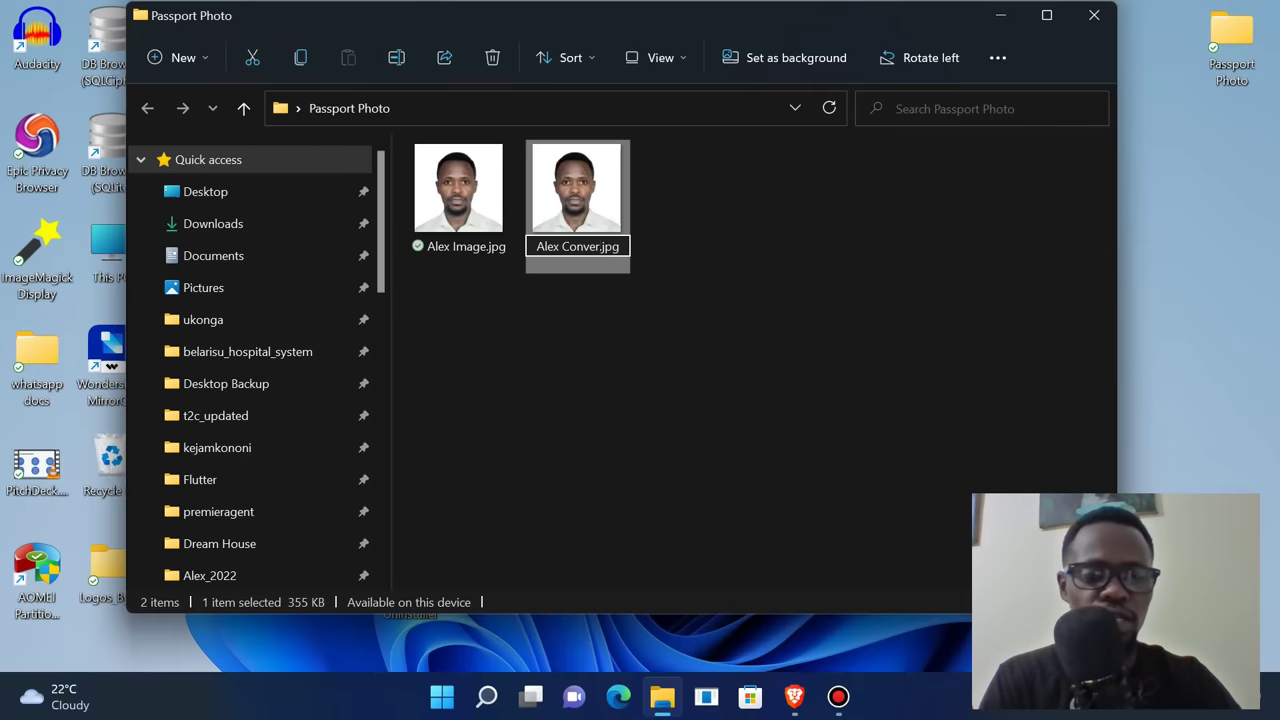
pyautogui.write('ted')
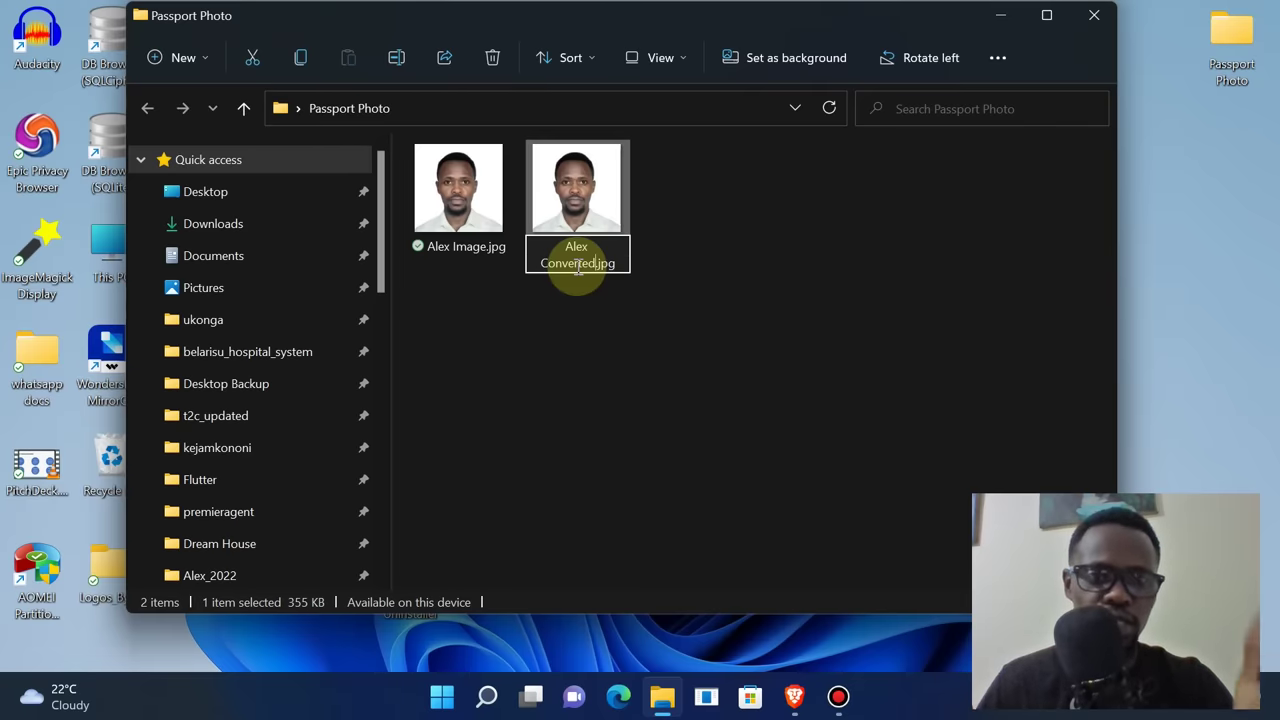
pyautogui.press('Return')
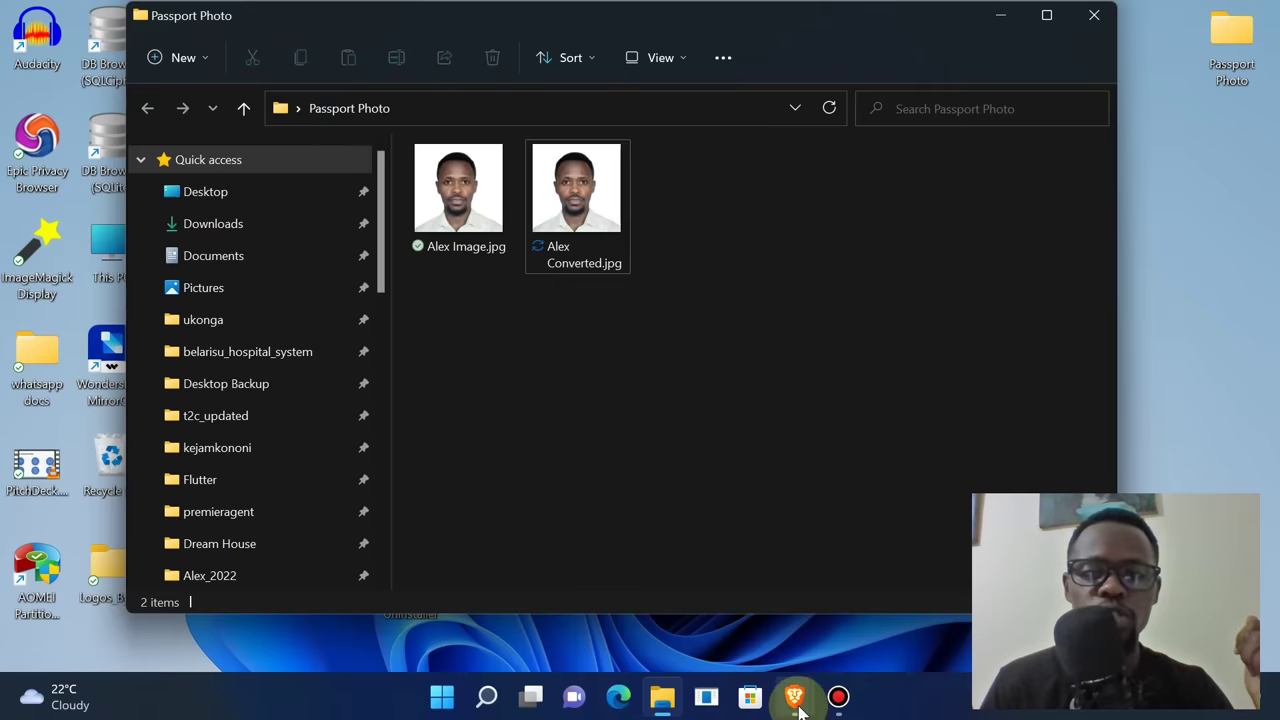
# Back in Brave, choose a new photo and upload Alex Converted.jpg to the Photo Tool
pyautogui.moveTo(797, 705)
pyautogui.click(823, 620)
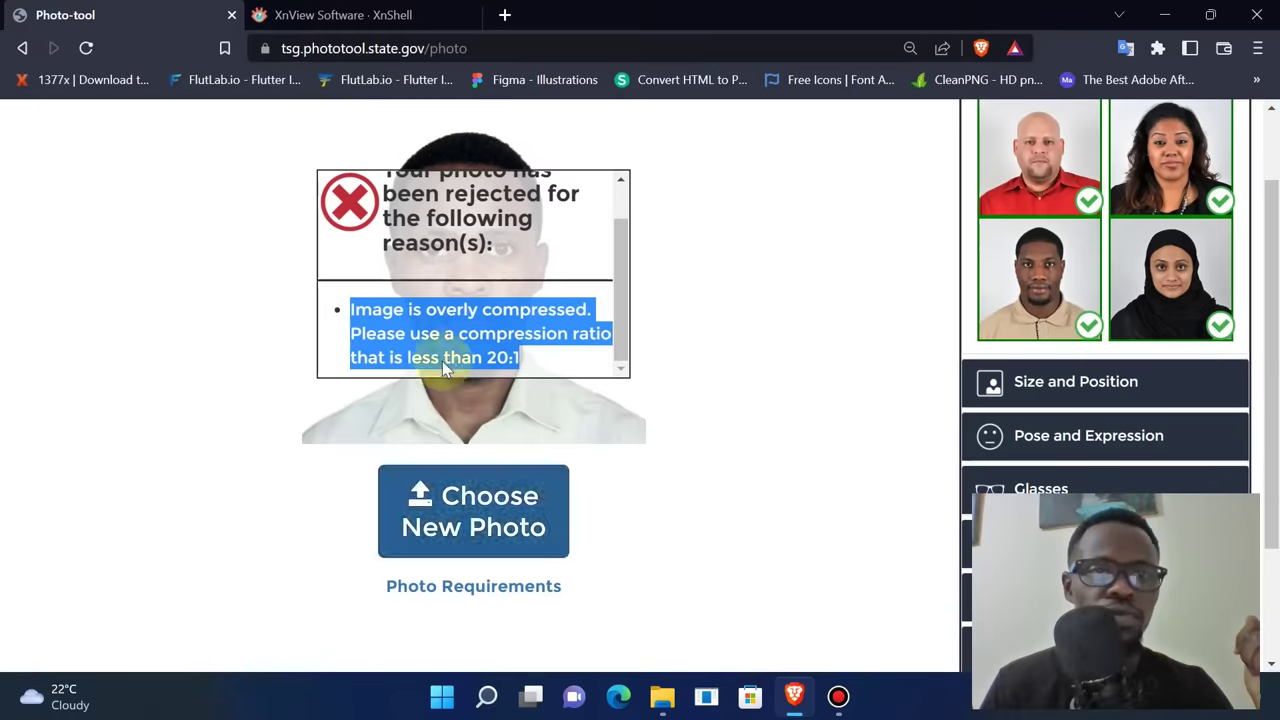
pyautogui.click(484, 503)
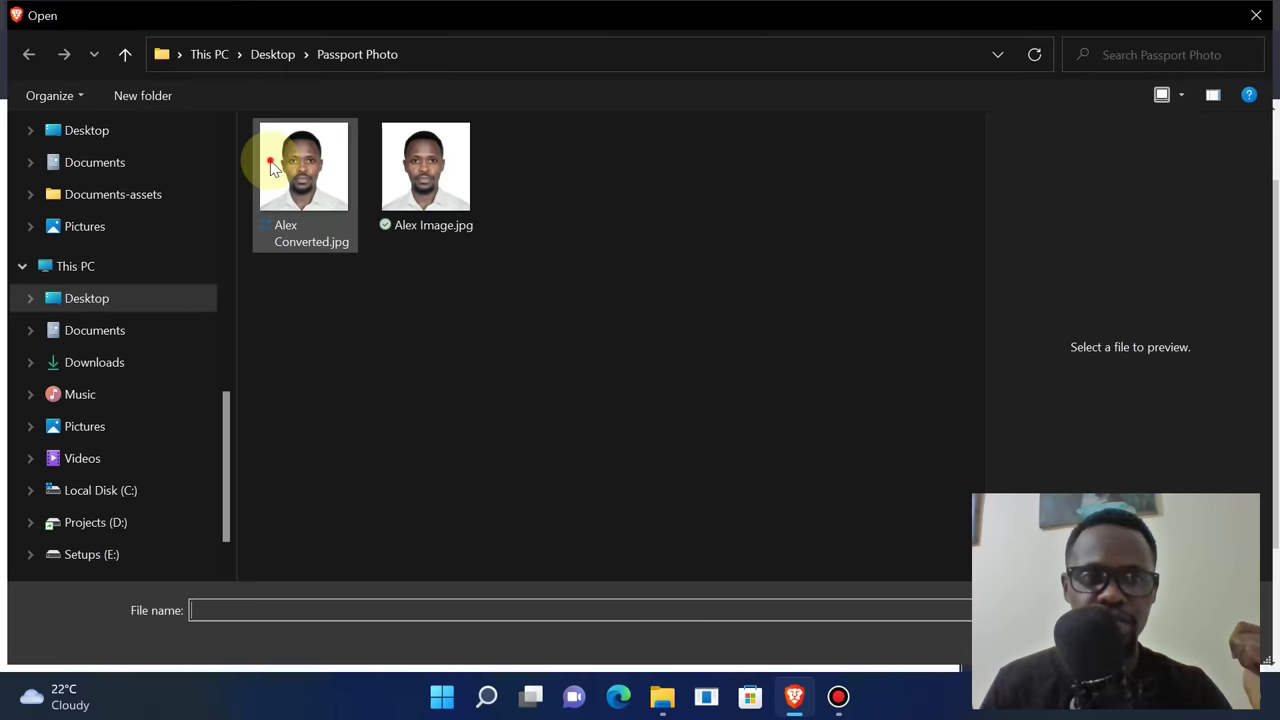
pyautogui.click(270, 165)
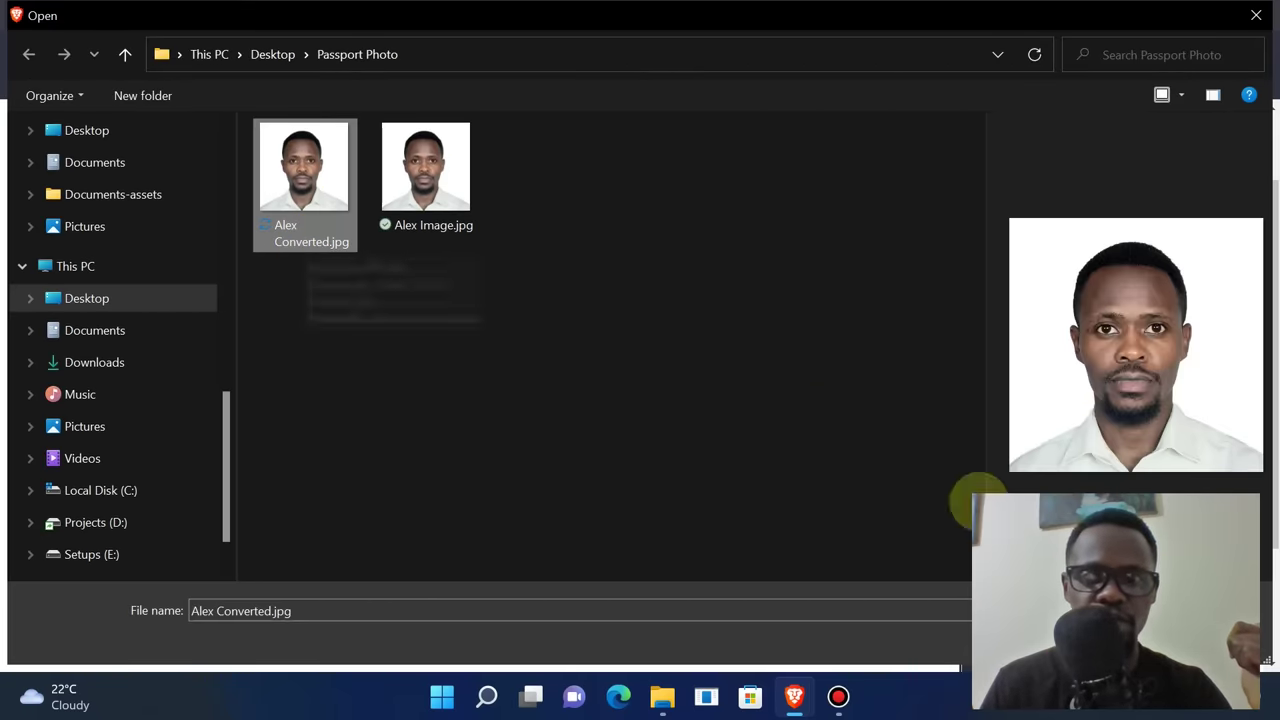
pyautogui.click(1110, 645)
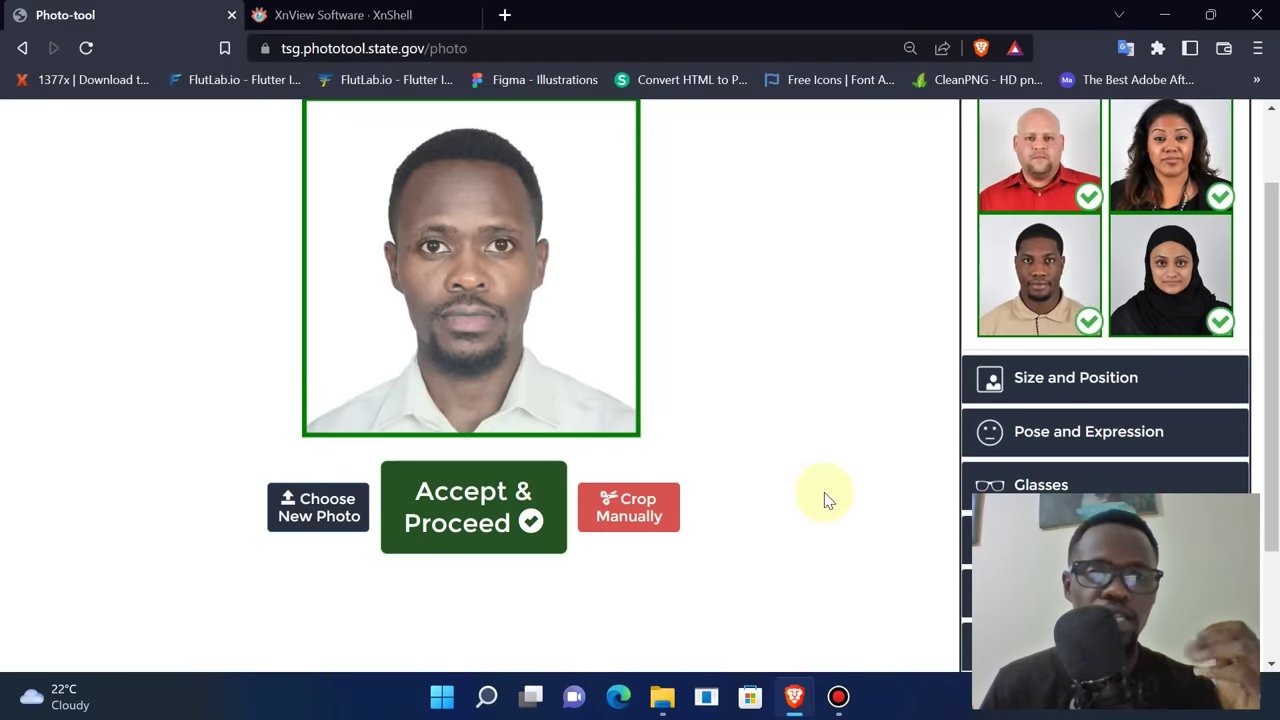
pyautogui.scroll(1, 824, 492)
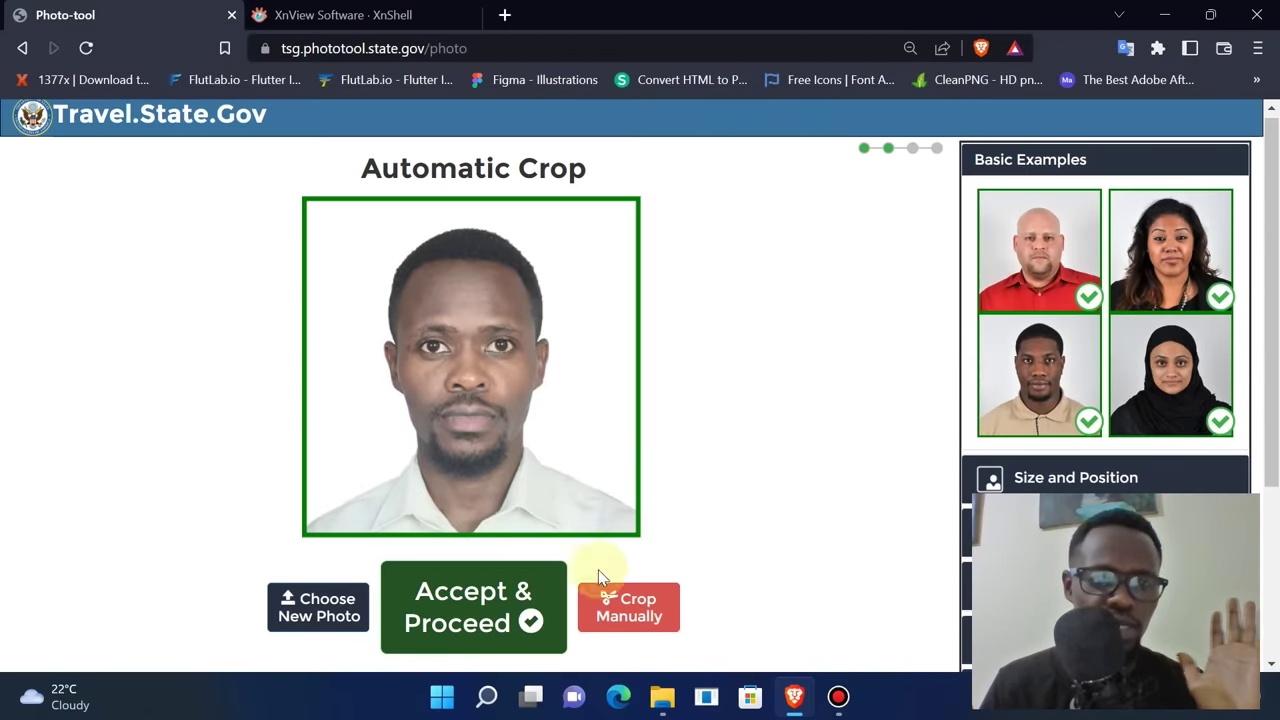
# Accept the automatic crop and save it to Downloads as cropped-Alex Converted (1).jpg
pyautogui.click(425, 597)
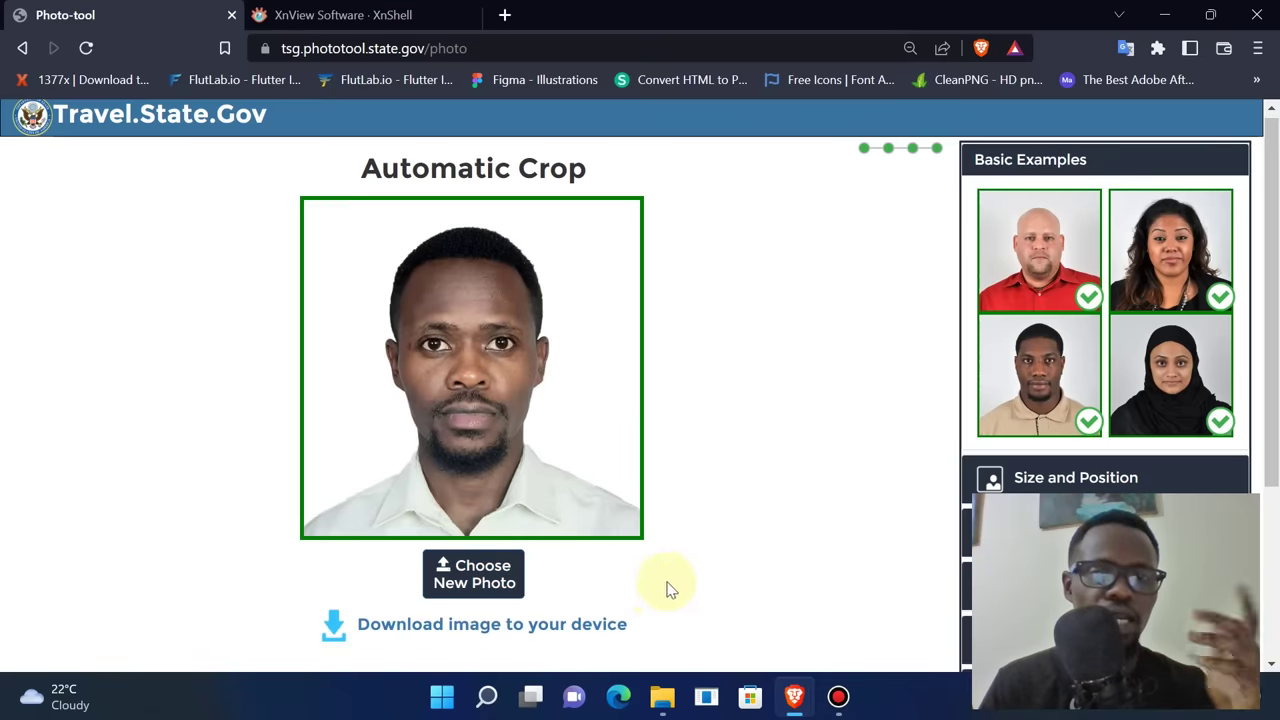
pyautogui.scroll(-1, 665, 588)
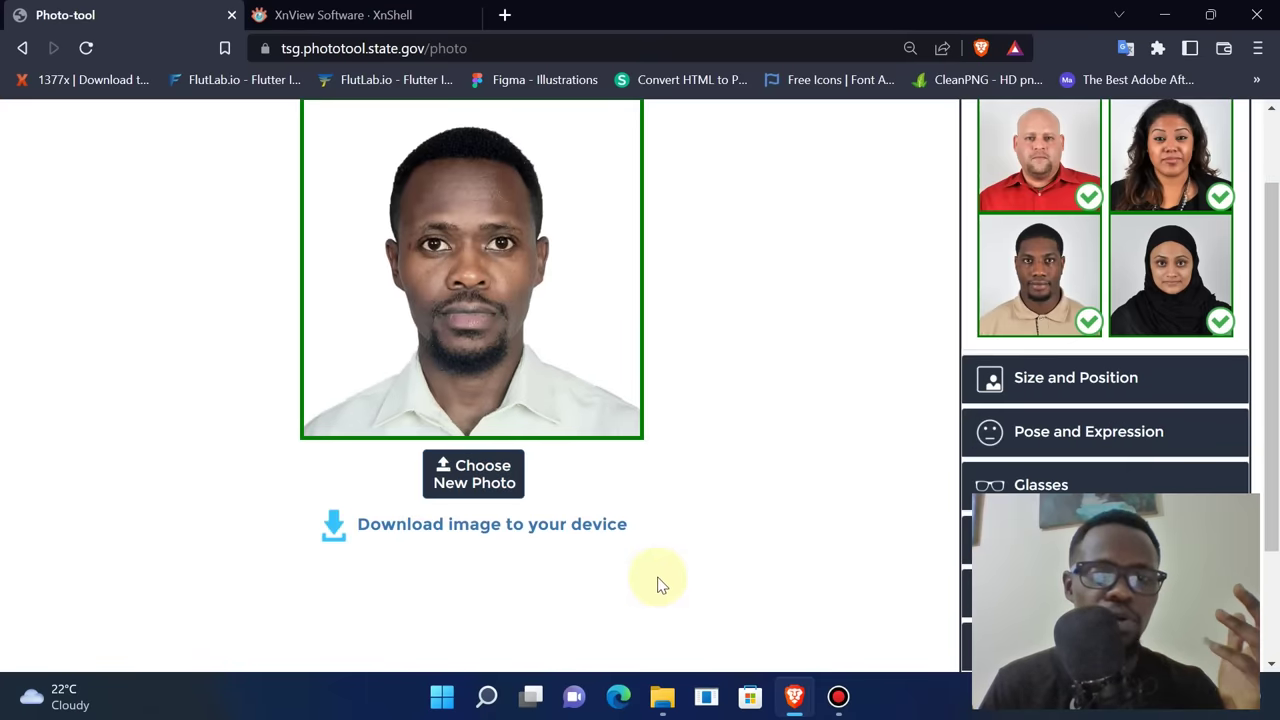
pyautogui.click(498, 532)
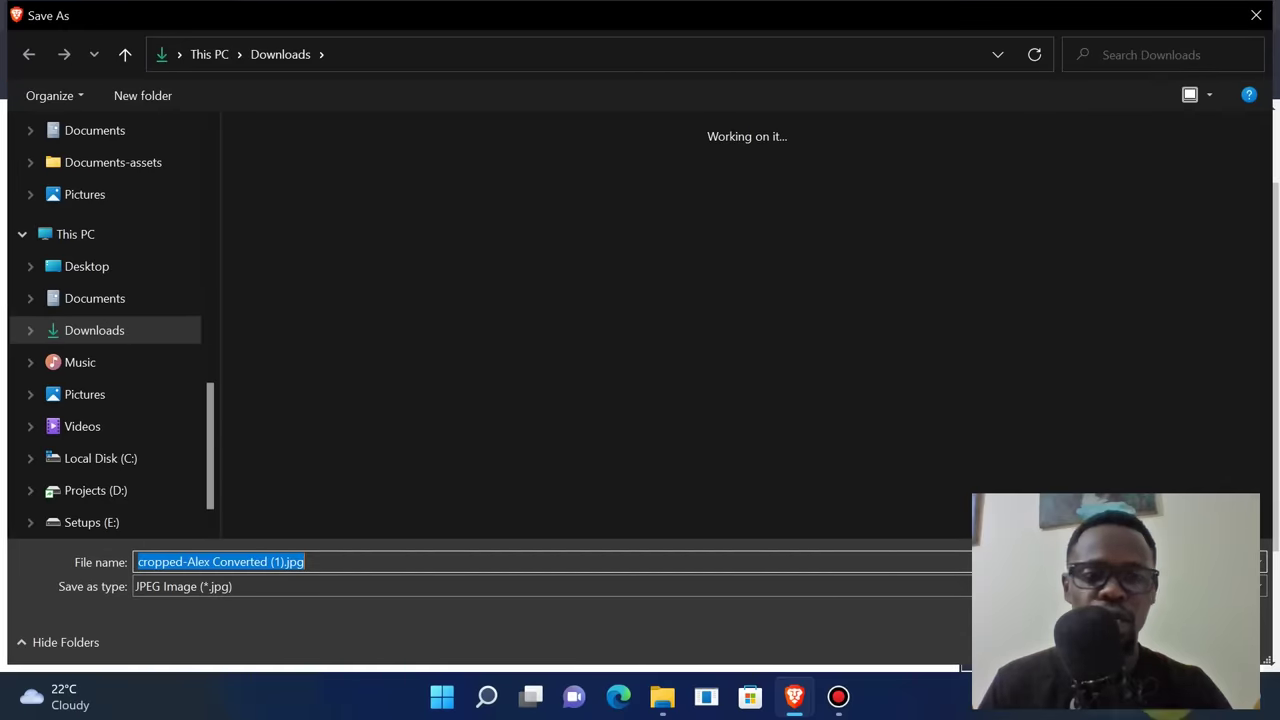
pyautogui.press('Return')
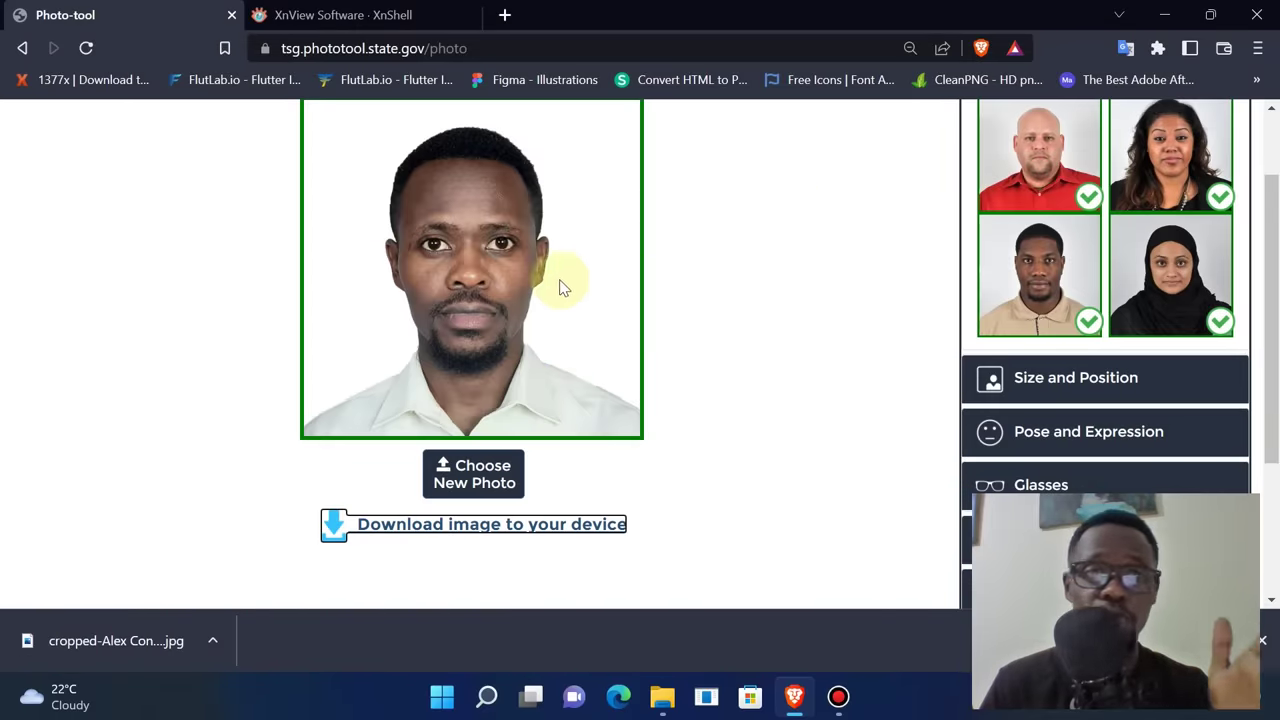
pyautogui.scroll(1, 753, 308)
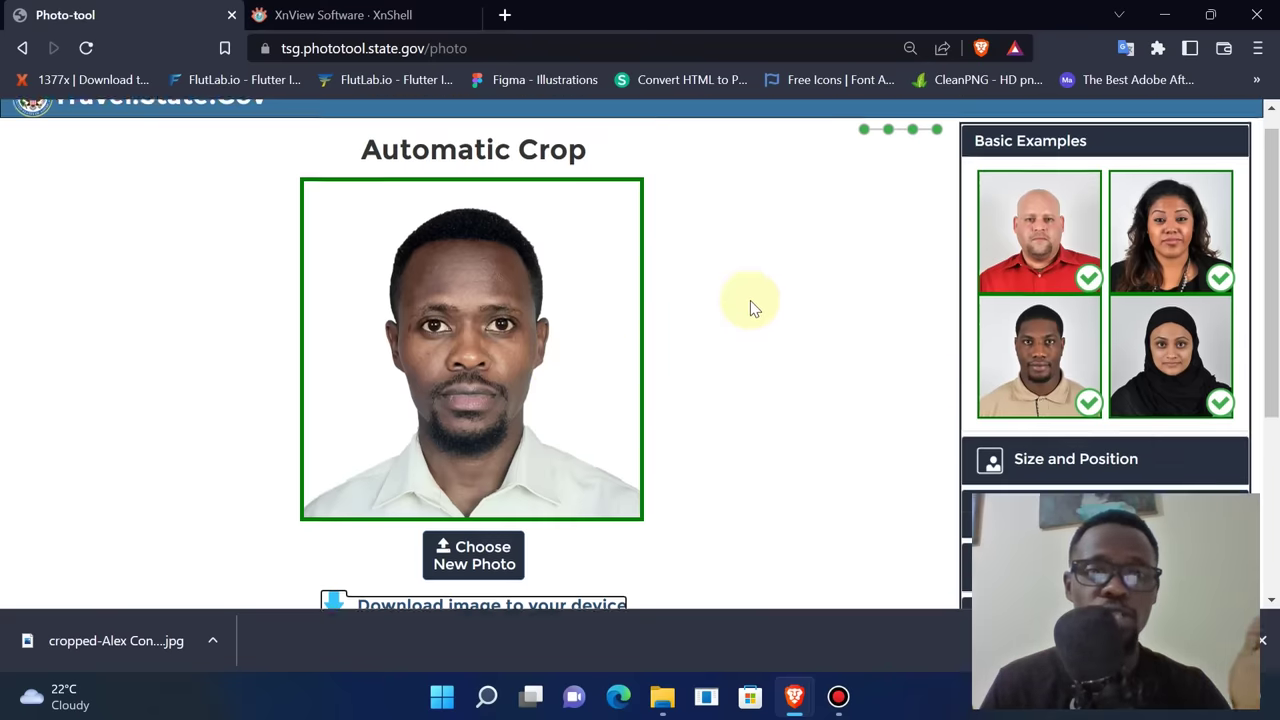